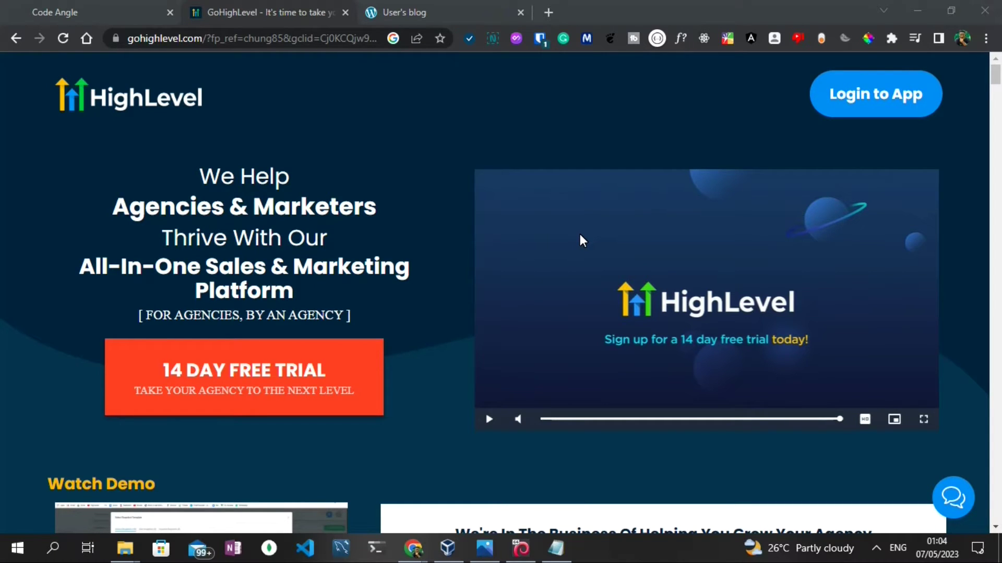
Scroll through the current page, then open Sub-Accounts from the Code Angle agency dashboard to show Codify as Closed (Won)
{"action": "left_click", "coordinate": [999, 211]}
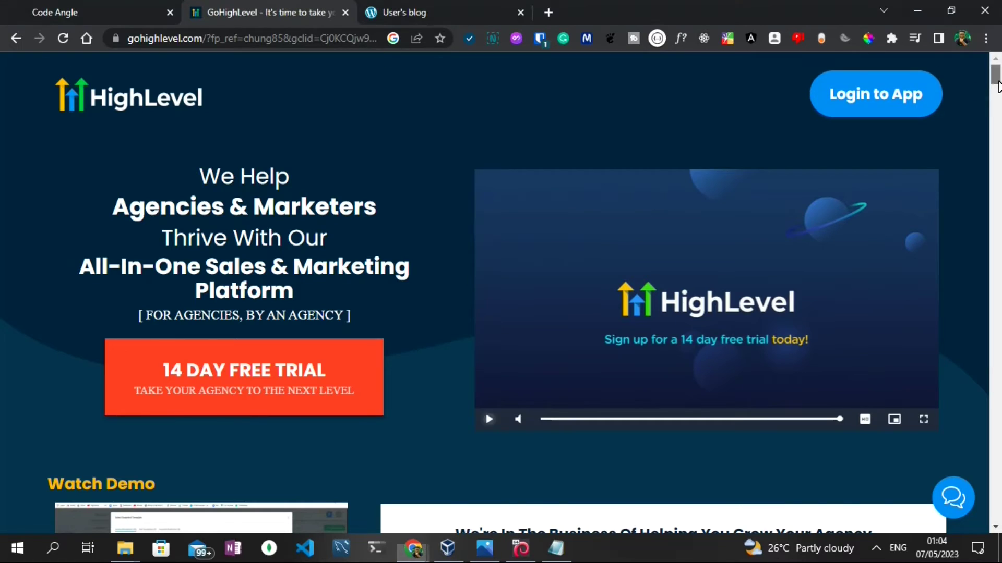
{"action": "left_click", "coordinate": [999, 241]}
{"action": "left_click", "coordinate": [999, 239]}
{"action": "left_click_drag", "start_coordinate": [999, 238], "coordinate": [999, 412]}
{"action": "scroll", "coordinate": [590, 283], "scroll_direction": "up", "scroll_amount": 5}
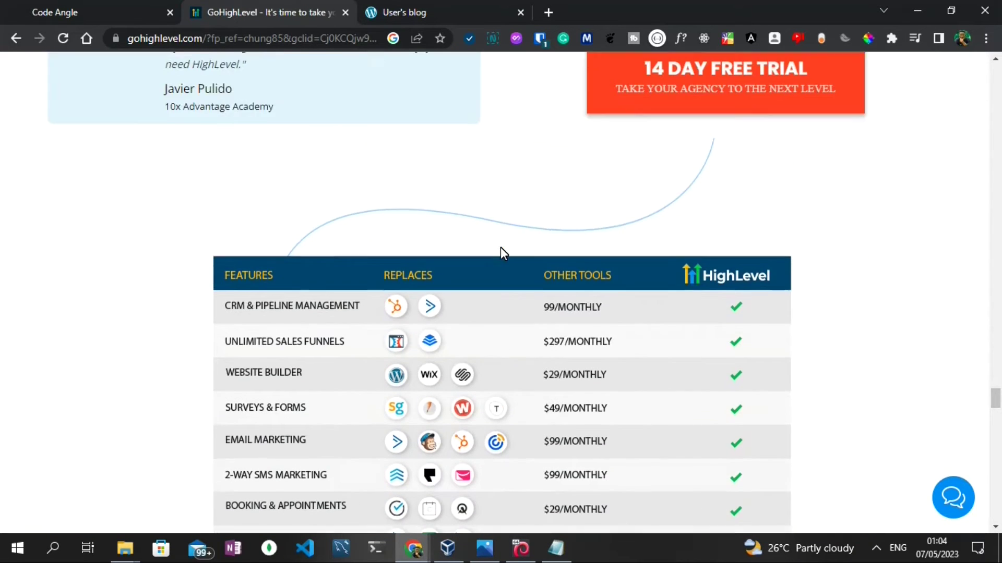
{"action": "scroll", "coordinate": [464, 262], "scroll_direction": "down", "scroll_amount": 4}
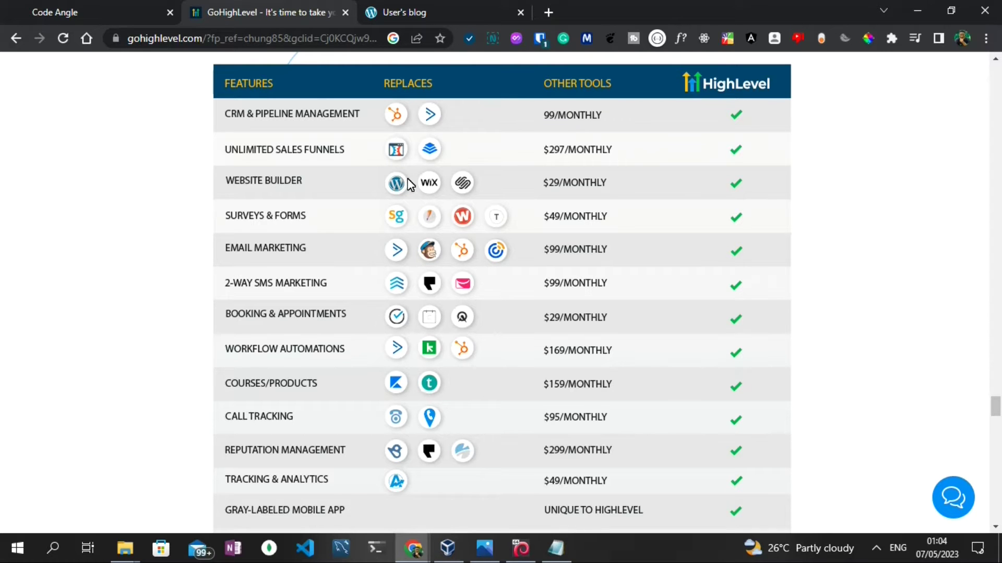
{"action": "left_click_drag", "start_coordinate": [995, 411], "coordinate": [995, 445]}
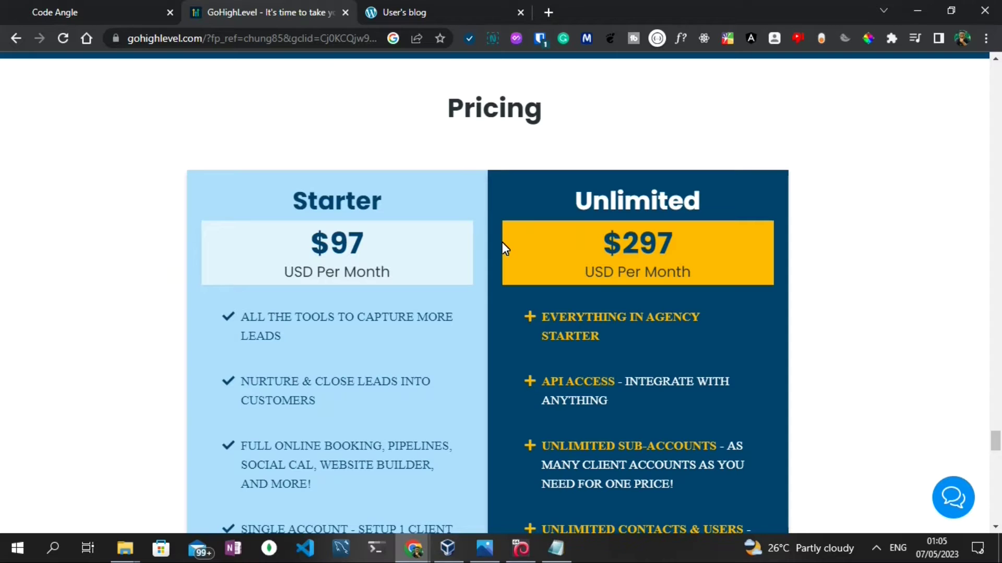
{"action": "scroll", "coordinate": [502, 242], "scroll_direction": "down", "scroll_amount": 4}
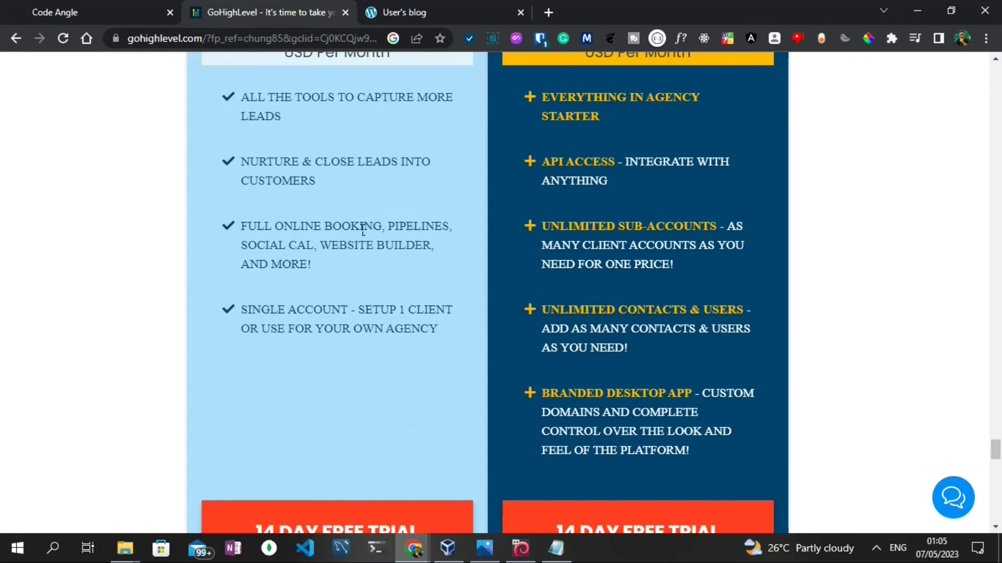
{"action": "scroll", "coordinate": [366, 201], "scroll_direction": "down", "scroll_amount": 5}
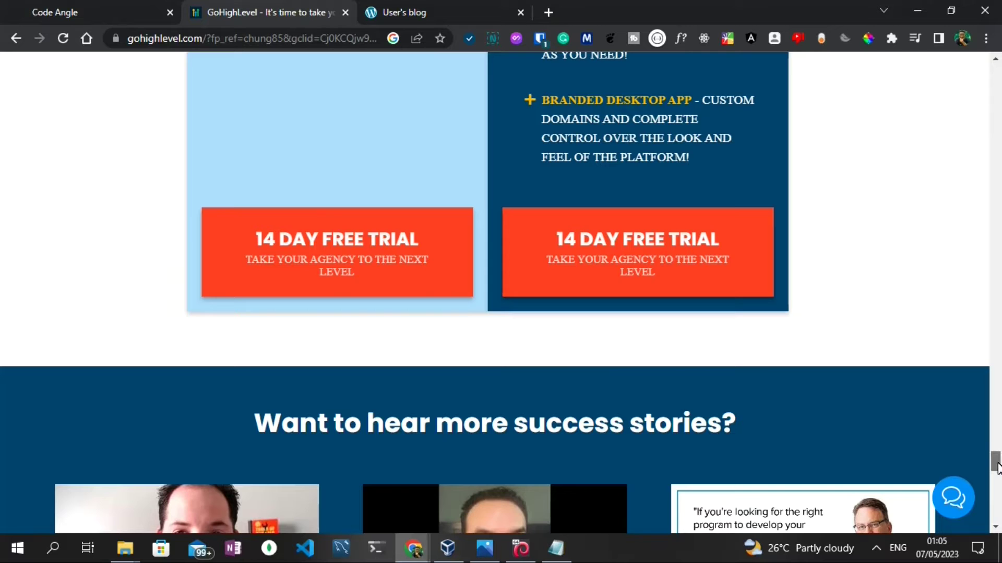
{"action": "left_click_drag", "start_coordinate": [997, 468], "coordinate": [997, 78]}
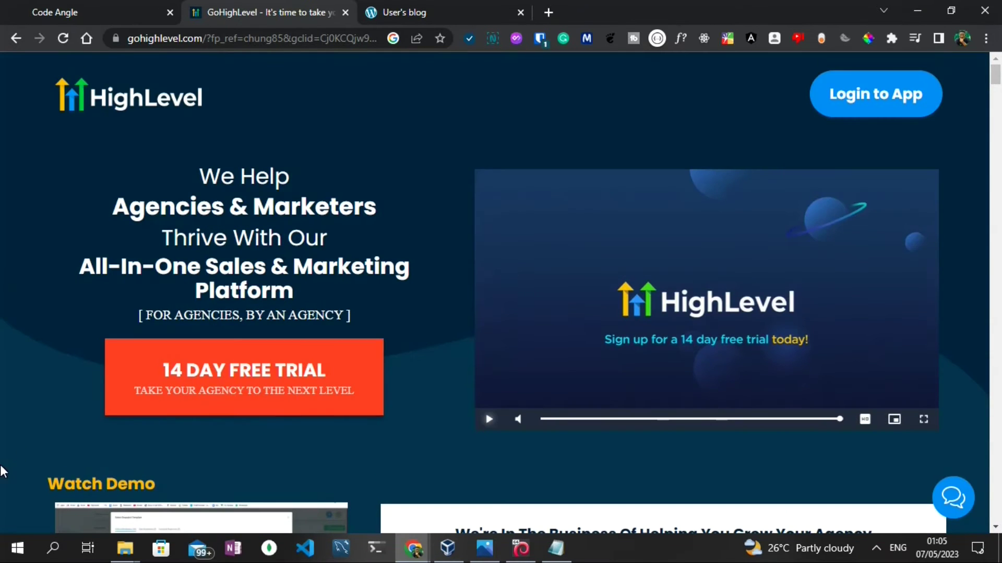
{"action": "left_click", "coordinate": [78, 9]}
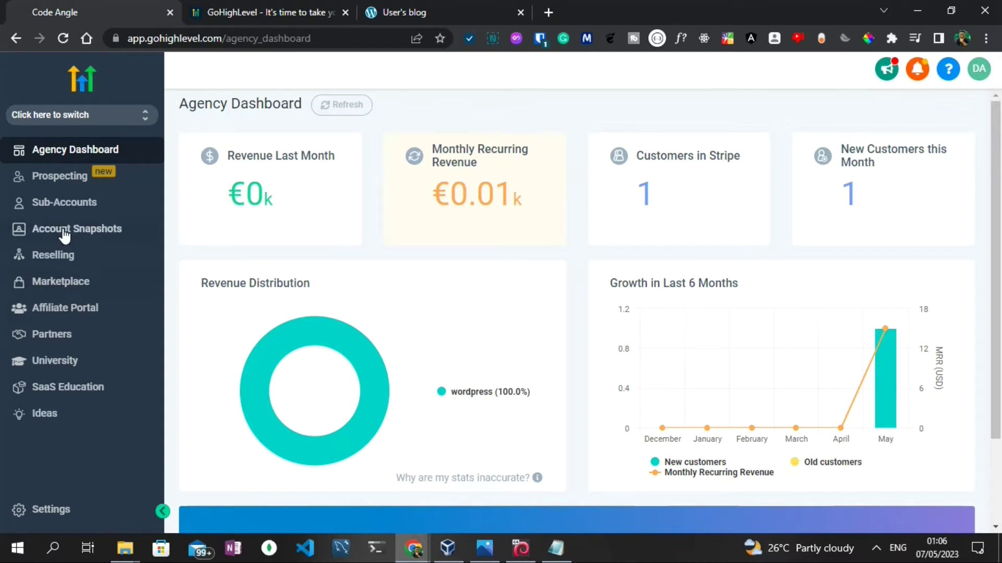
{"action": "left_click", "coordinate": [73, 214]}
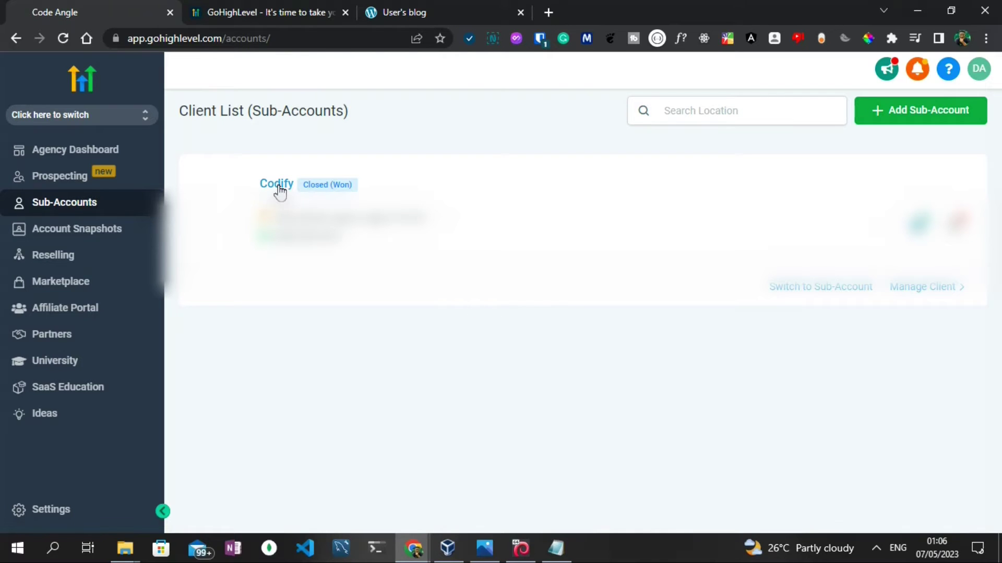
Review the Codify sub-account's details, then open Reselling to show WordPress at Standard Pricing, $10/site
{"action": "left_click", "coordinate": [287, 300]}
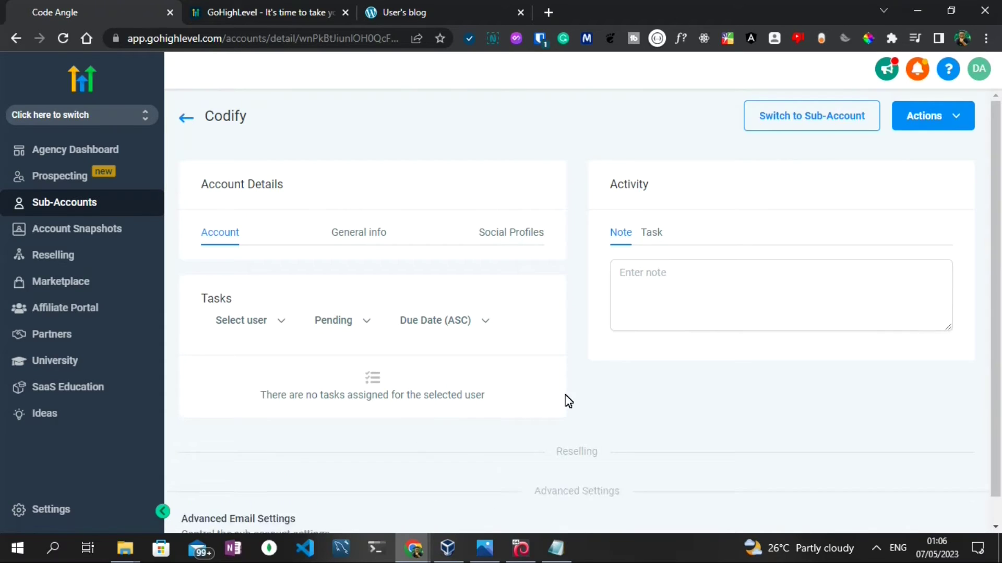
{"action": "scroll", "coordinate": [579, 386], "scroll_direction": "down", "scroll_amount": 5}
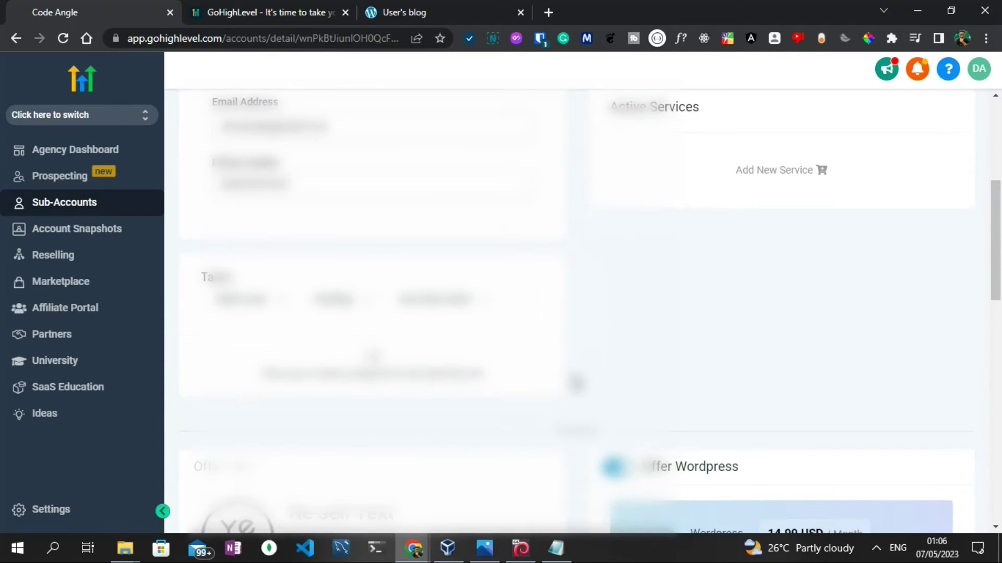
{"action": "scroll", "coordinate": [579, 386], "scroll_direction": "up", "scroll_amount": 5}
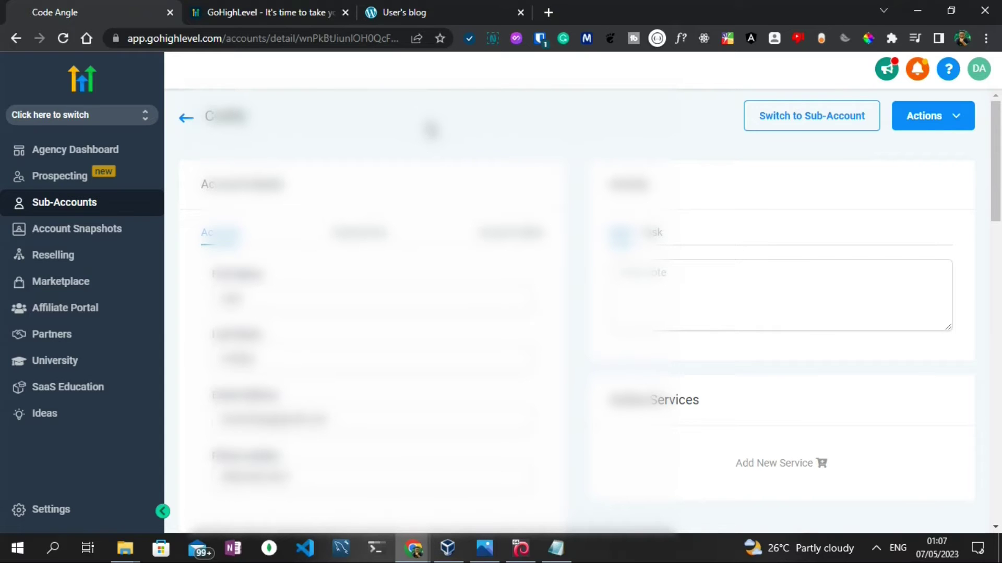
{"action": "left_click", "coordinate": [85, 256]}
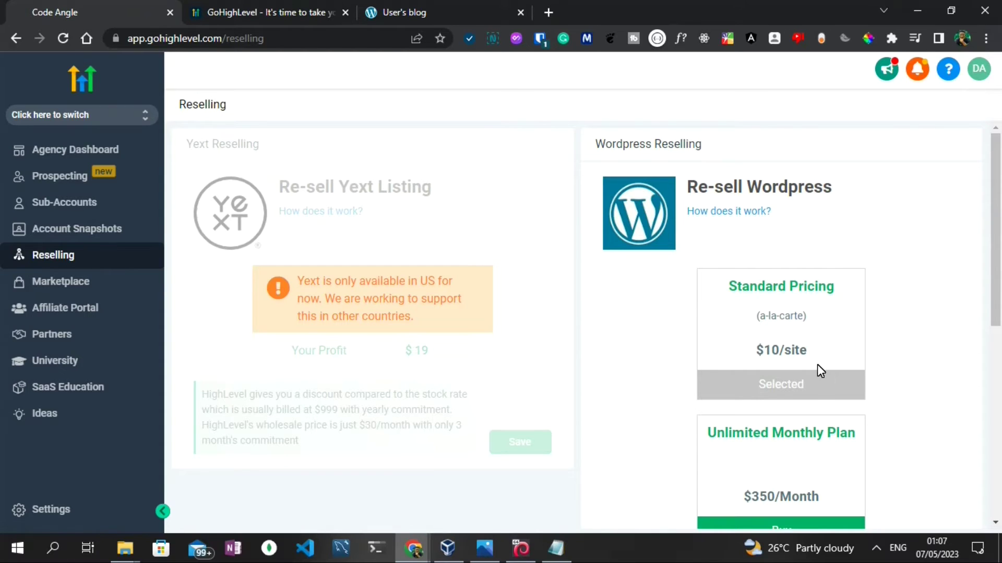
Switch into the Codify sub-account from the sidebar switcher to reach its Launchpad
{"action": "scroll", "coordinate": [819, 371], "scroll_direction": "down", "scroll_amount": 1}
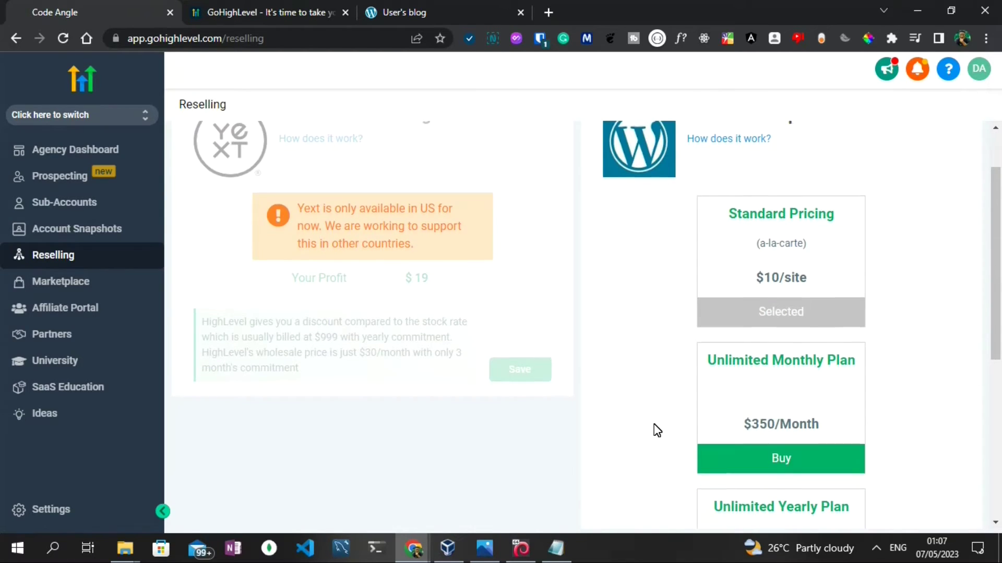
{"action": "scroll", "coordinate": [656, 430], "scroll_direction": "up", "scroll_amount": 1}
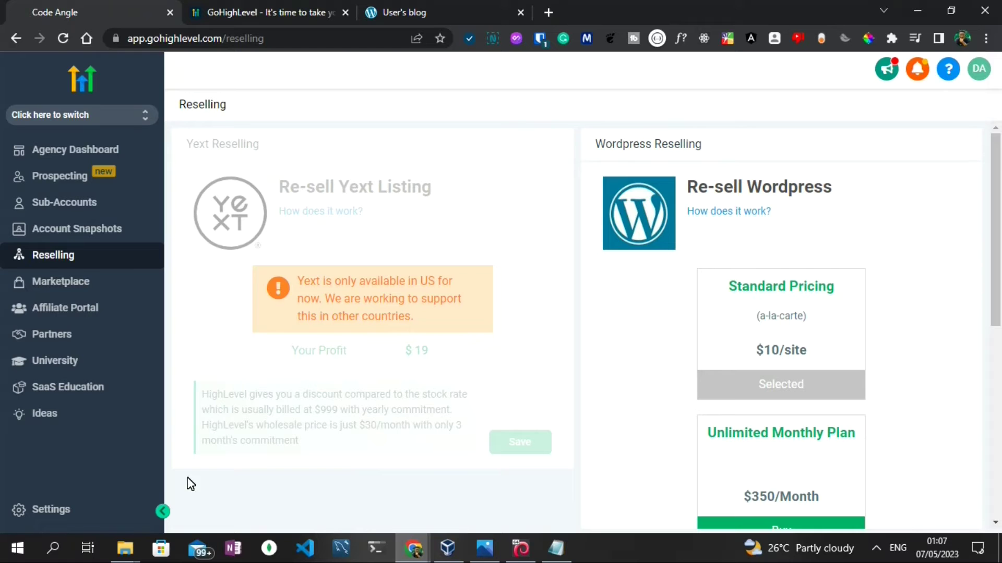
{"action": "left_click", "coordinate": [66, 123]}
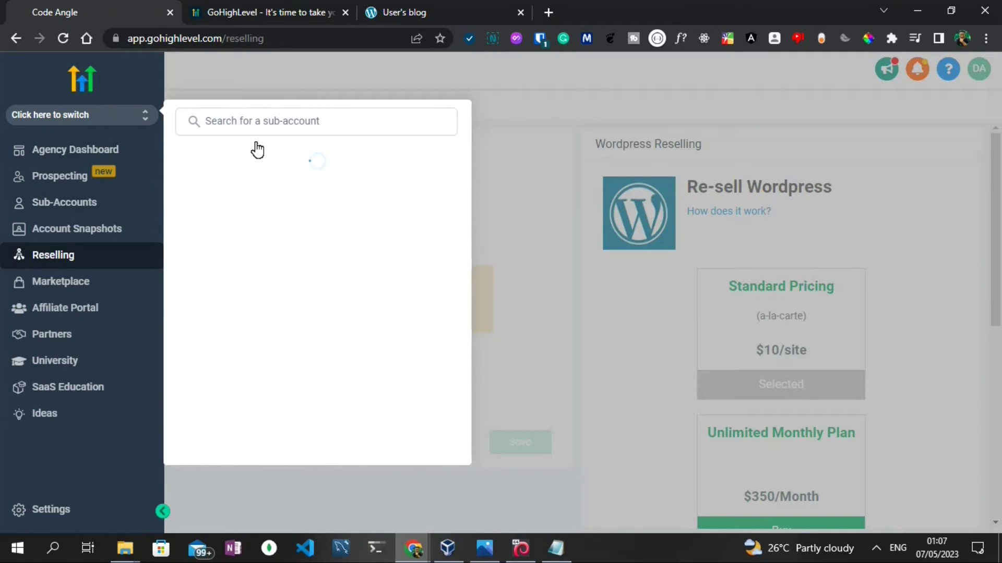
{"action": "left_click", "coordinate": [287, 200]}
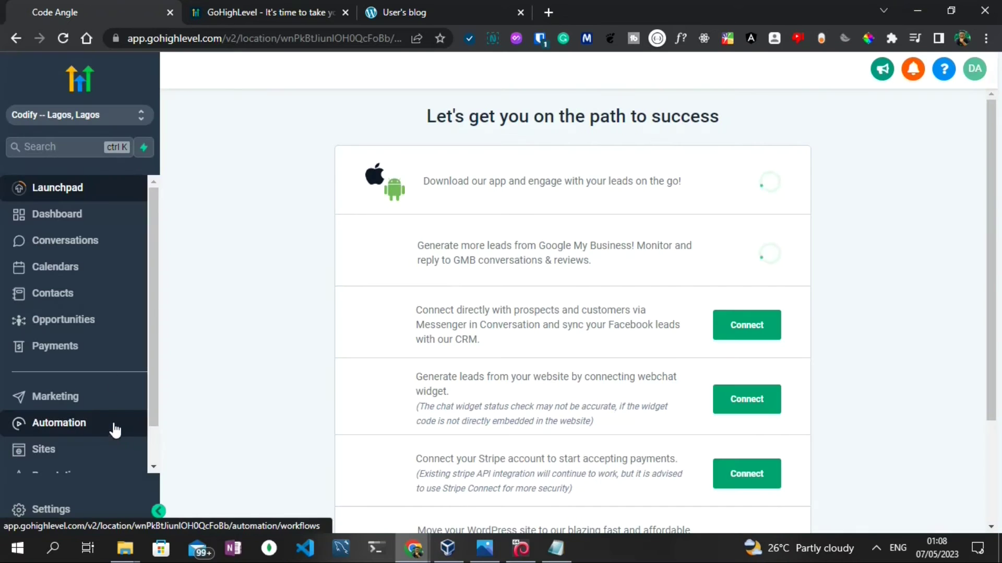
Open Codify's Sites > WordPress instance, then show the go-high.png site-creation screenshot in Photos
{"action": "scroll", "coordinate": [96, 339], "scroll_direction": "down", "scroll_amount": 1}
{"action": "left_click", "coordinate": [48, 412]}
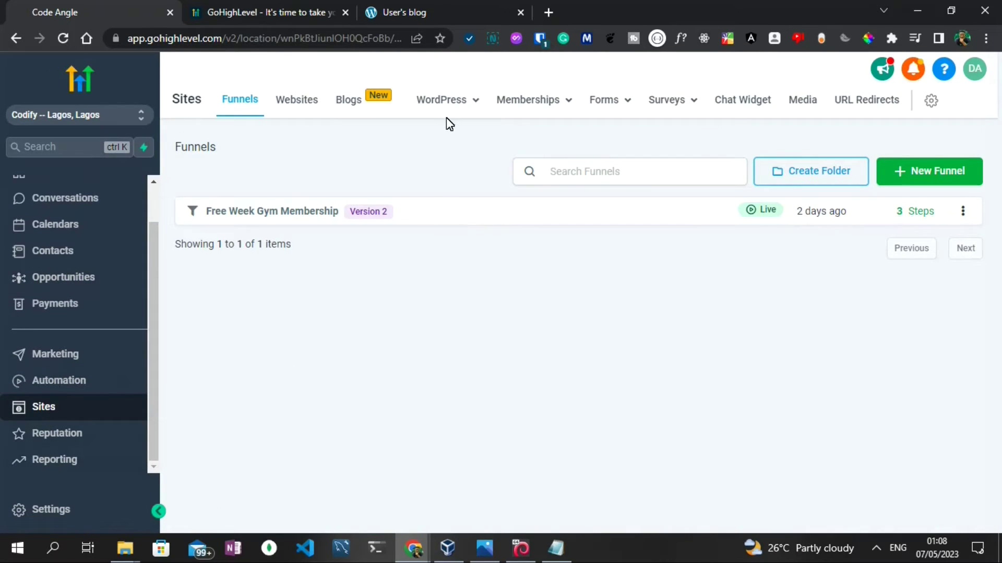
{"action": "left_click", "coordinate": [446, 107]}
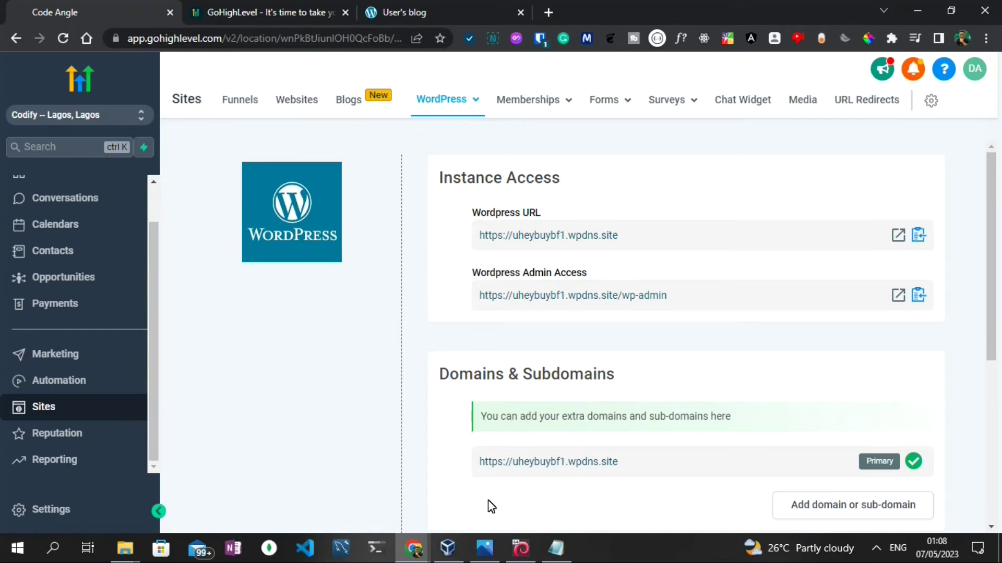
{"action": "left_click", "coordinate": [484, 548]}
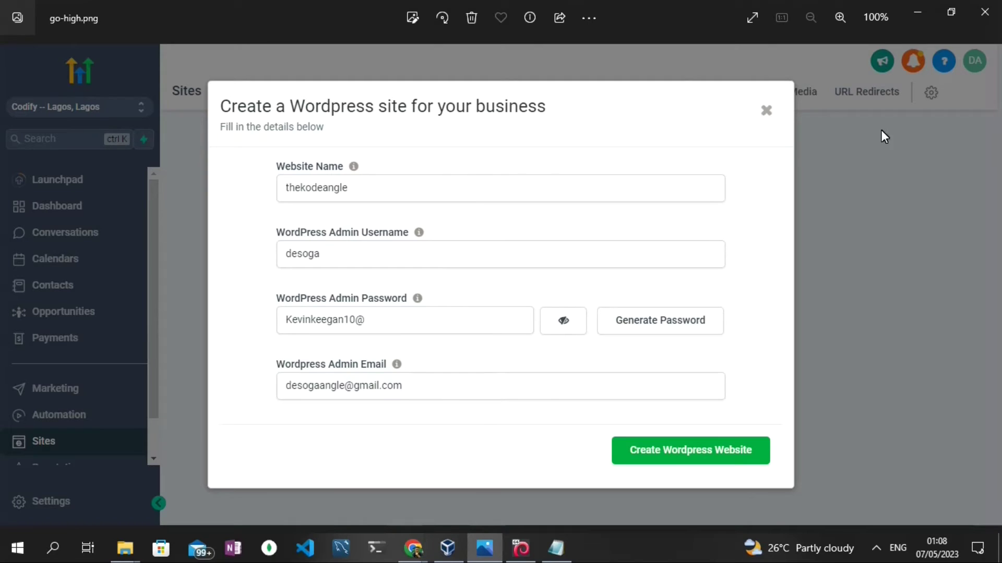
Return from Photos to Codify's WordPress instance page in Chrome
{"action": "key", "text": "alt+Tab"}
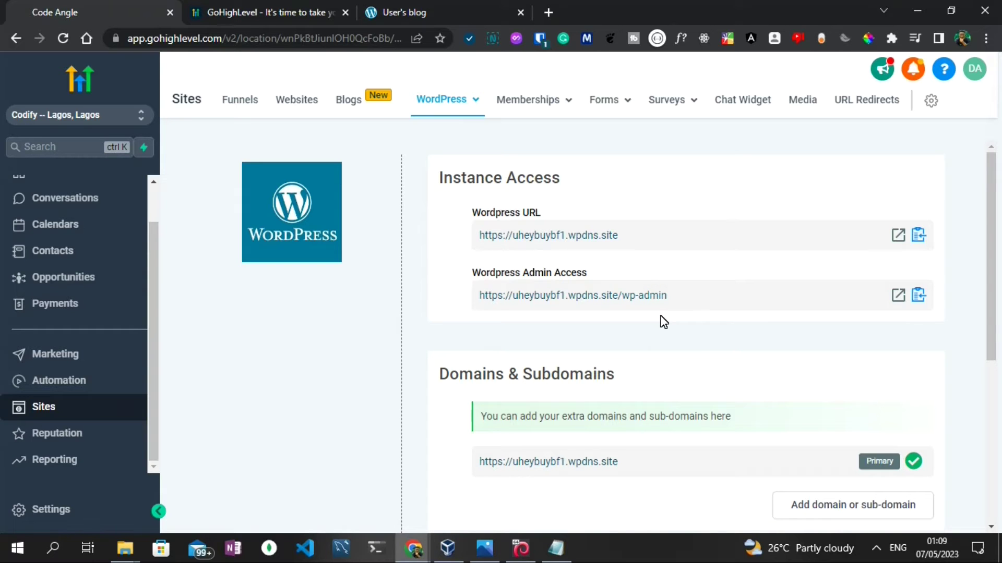
Browse the hosted WordPress instance's Users, Plugins, Themes and Backups pages
{"action": "scroll", "coordinate": [685, 267], "scroll_direction": "down", "scroll_amount": 5}
{"action": "scroll", "coordinate": [685, 267], "scroll_direction": "up", "scroll_amount": 5}
{"action": "mouse_move", "coordinate": [441, 102]}
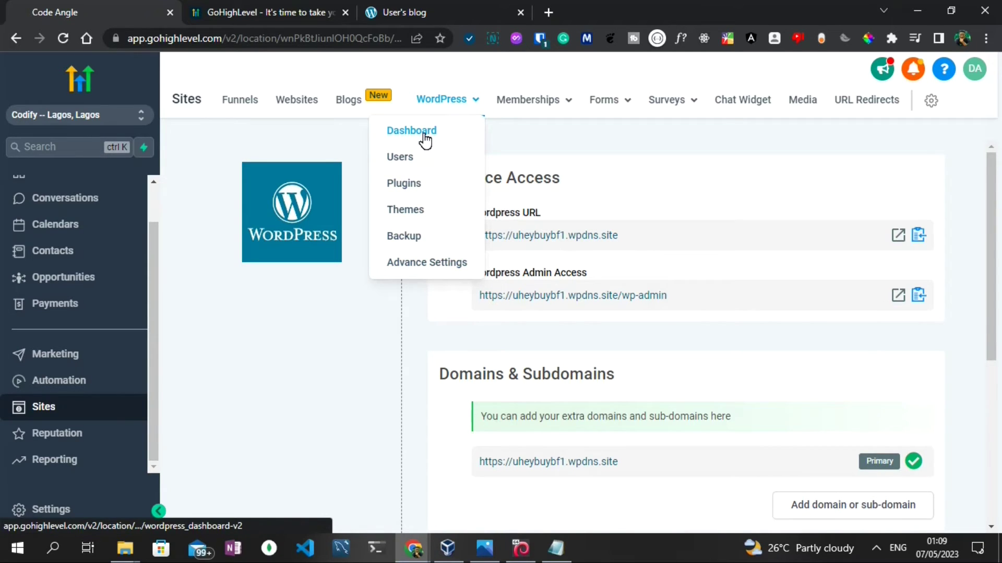
{"action": "left_click", "coordinate": [430, 158]}
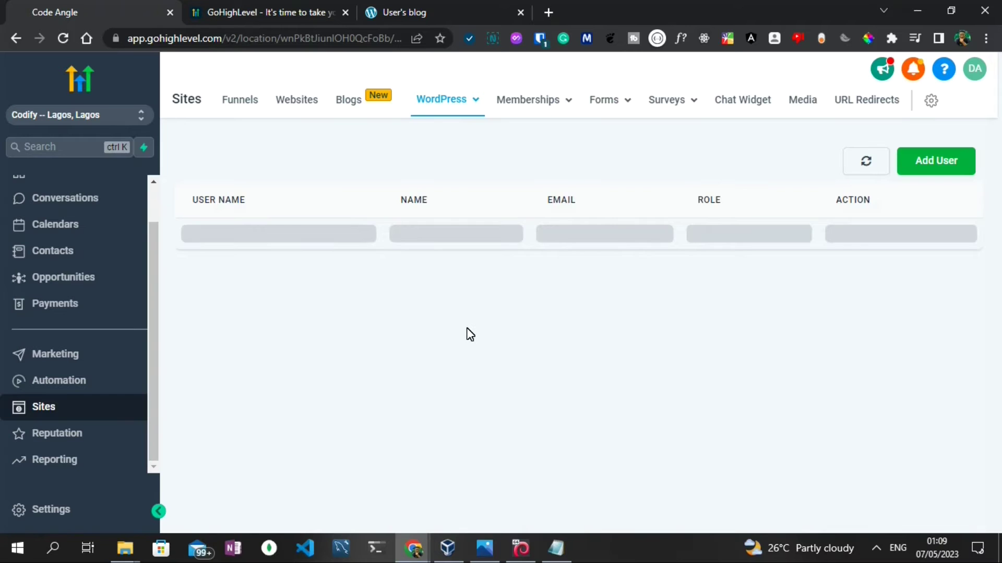
{"action": "left_click", "coordinate": [448, 101]}
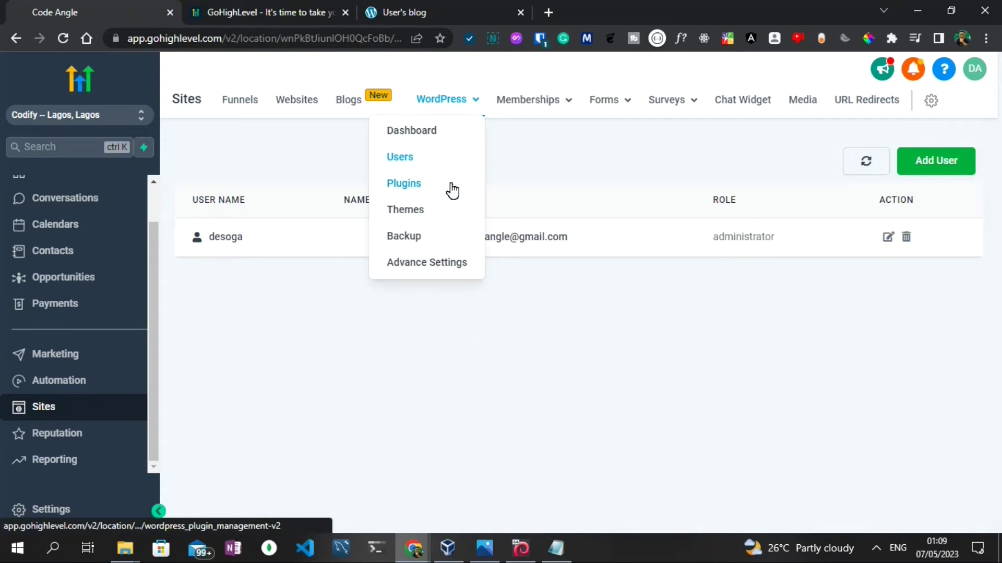
{"action": "left_click", "coordinate": [449, 187]}
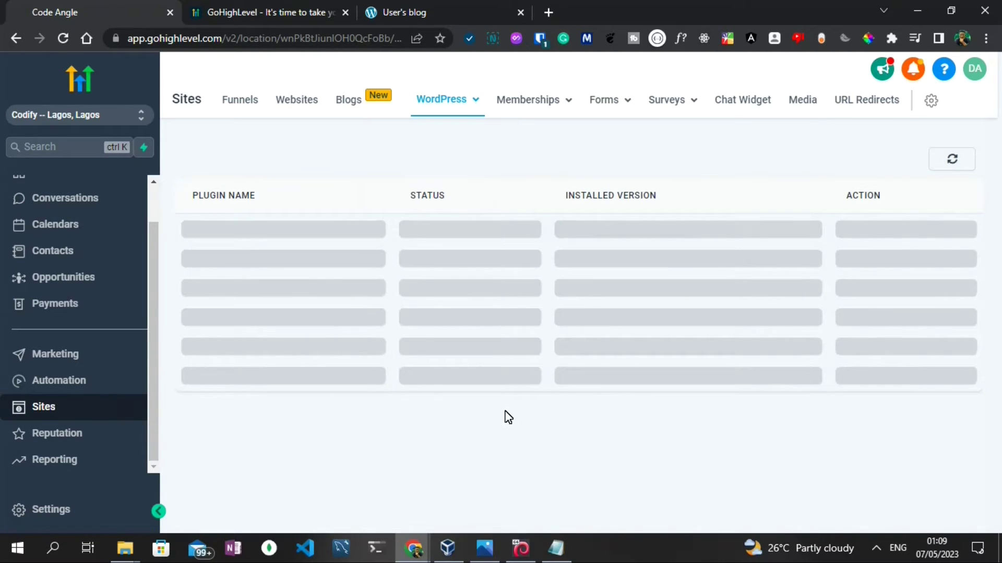
{"action": "left_click", "coordinate": [471, 102]}
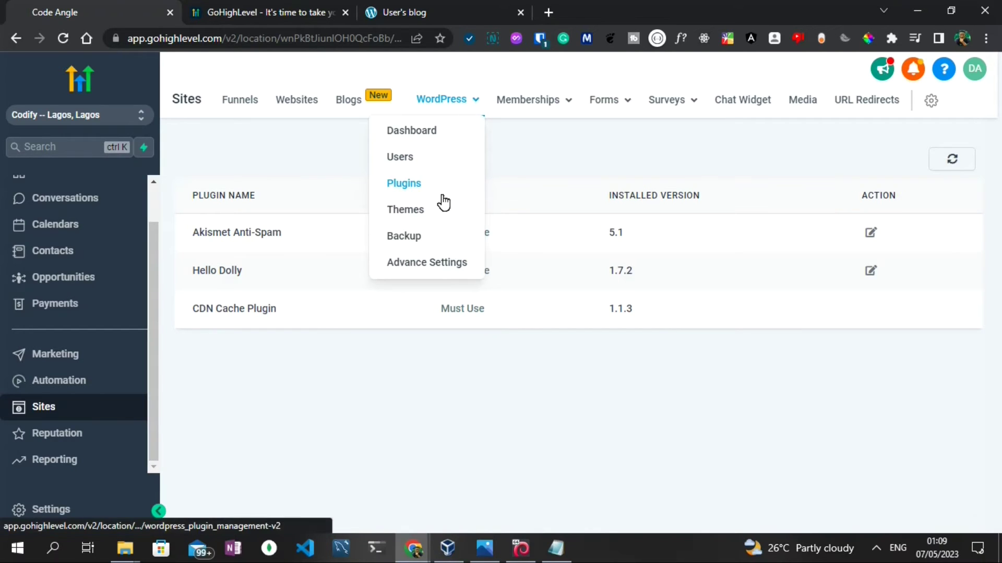
{"action": "left_click", "coordinate": [435, 209]}
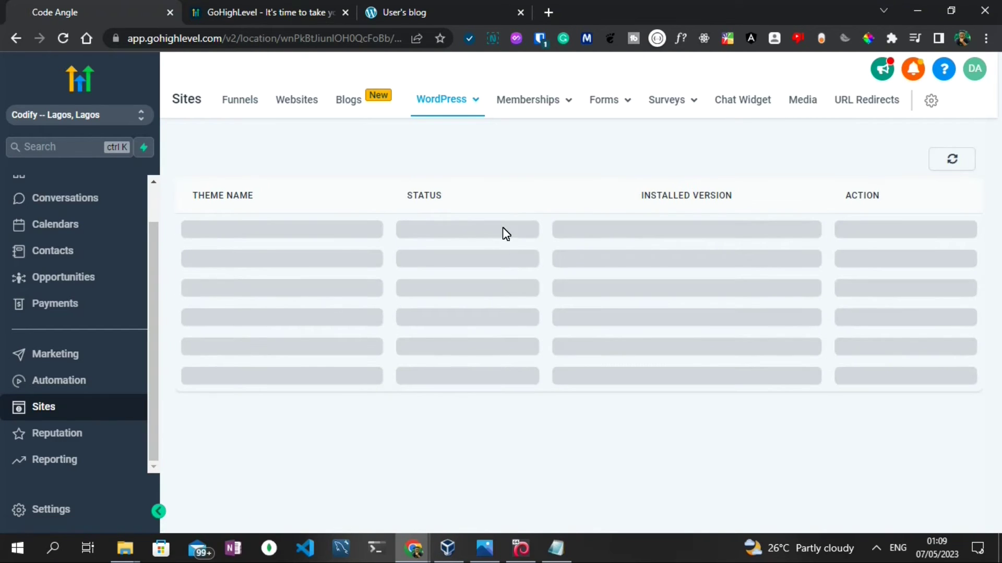
{"action": "mouse_move", "coordinate": [449, 104]}
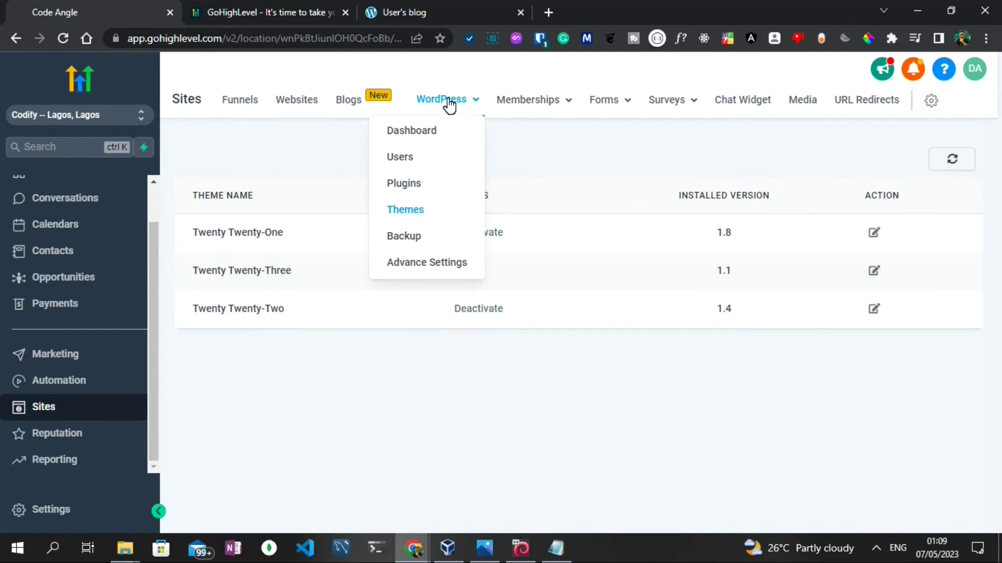
{"action": "left_click", "coordinate": [417, 236]}
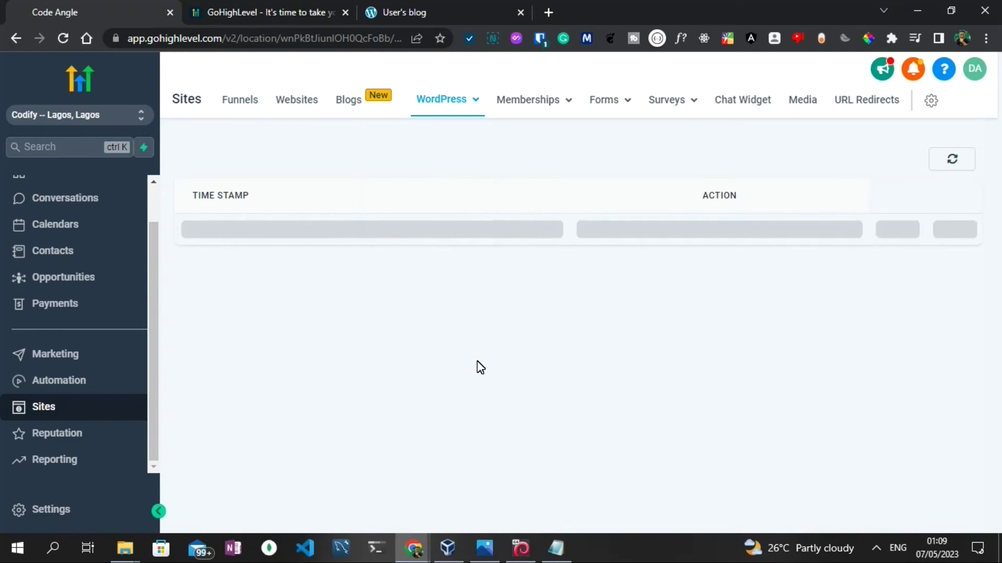
View Advanced Settings, then open the live thekodeangle site from the Dashboard URL link
{"action": "mouse_move", "coordinate": [455, 107]}
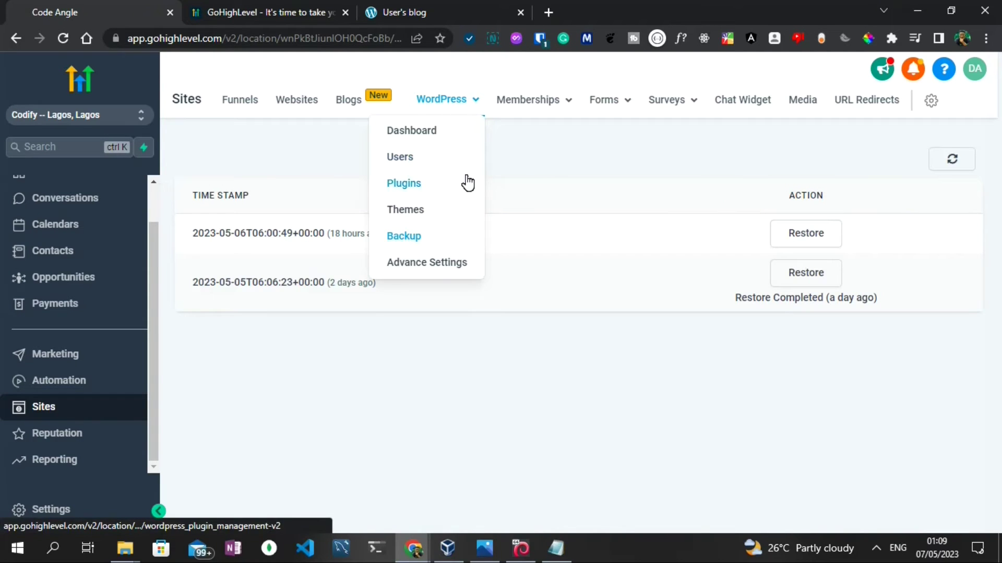
{"action": "left_click", "coordinate": [450, 264]}
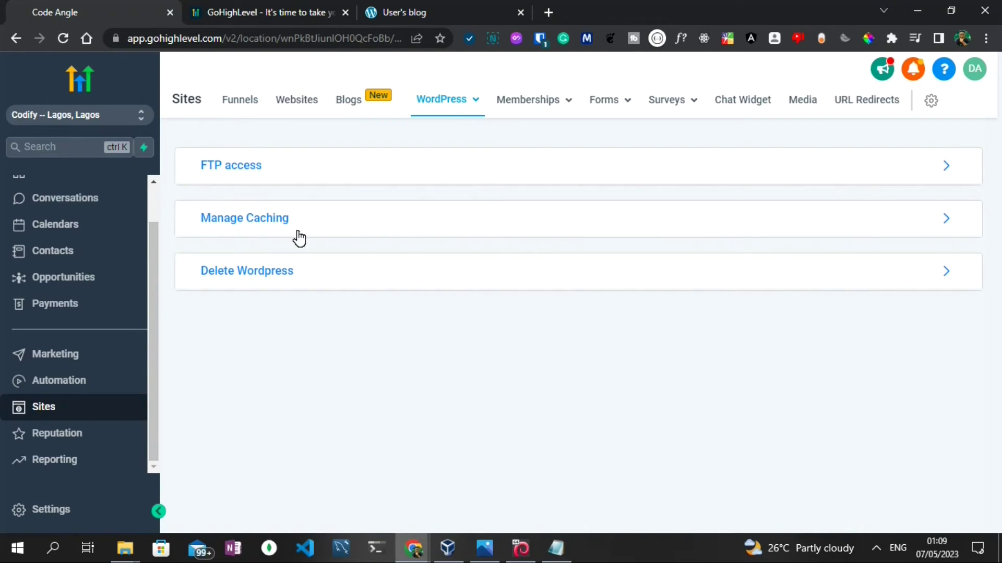
{"action": "mouse_move", "coordinate": [465, 98]}
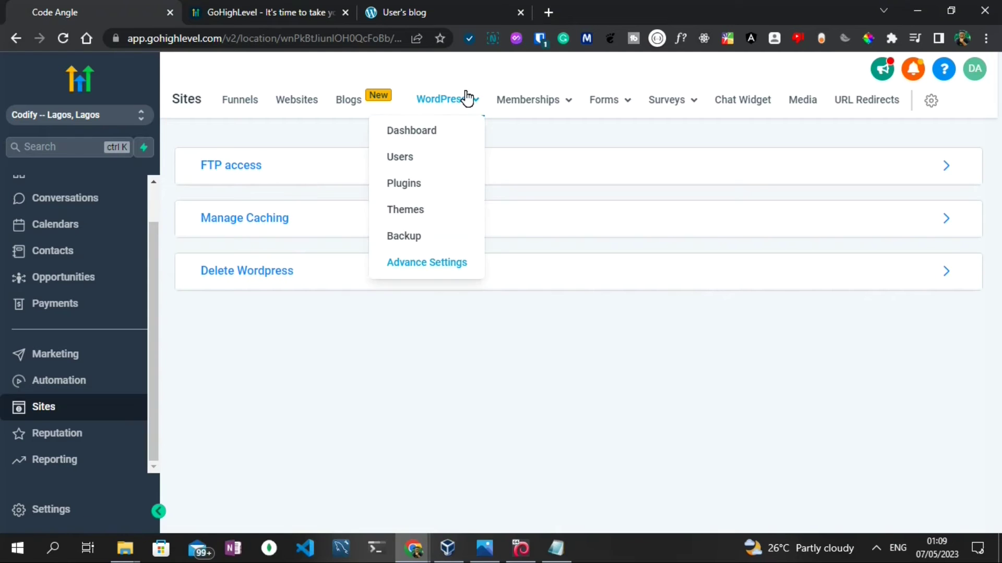
{"action": "left_click", "coordinate": [455, 136]}
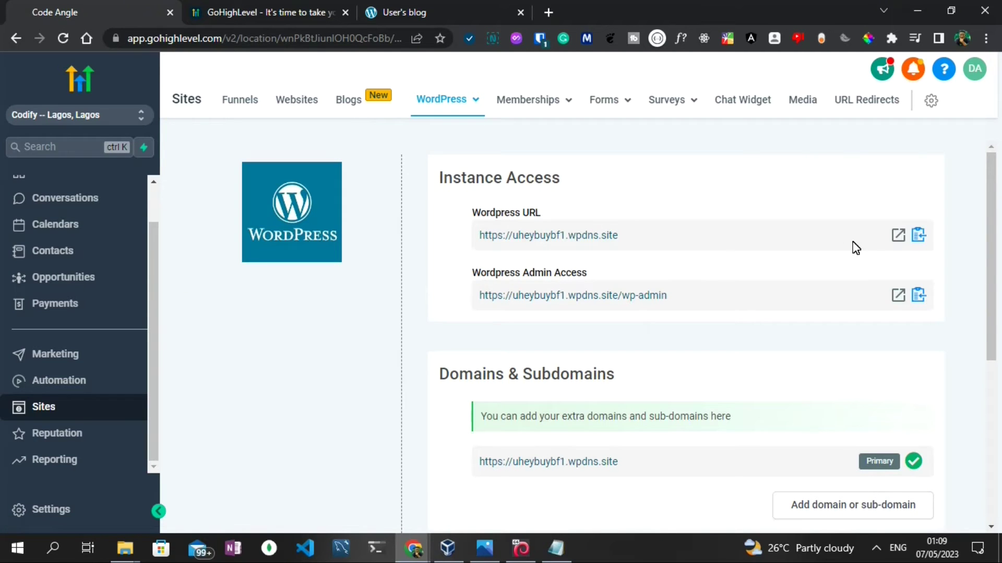
{"action": "left_click", "coordinate": [898, 236]}
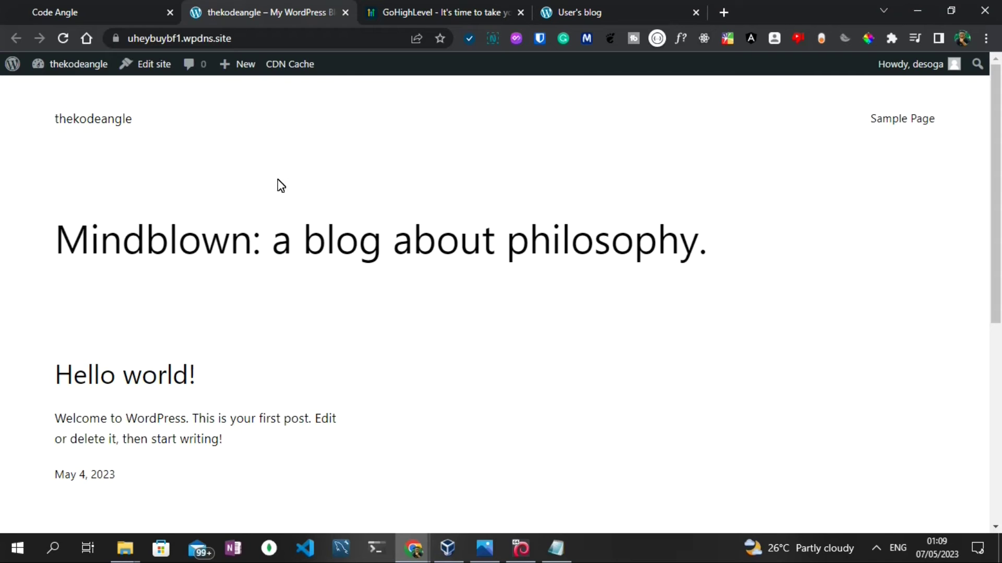
Open the thekodeangle WordPress admin Dashboard from the Admin Access URL link
{"action": "left_click", "coordinate": [21, 9]}
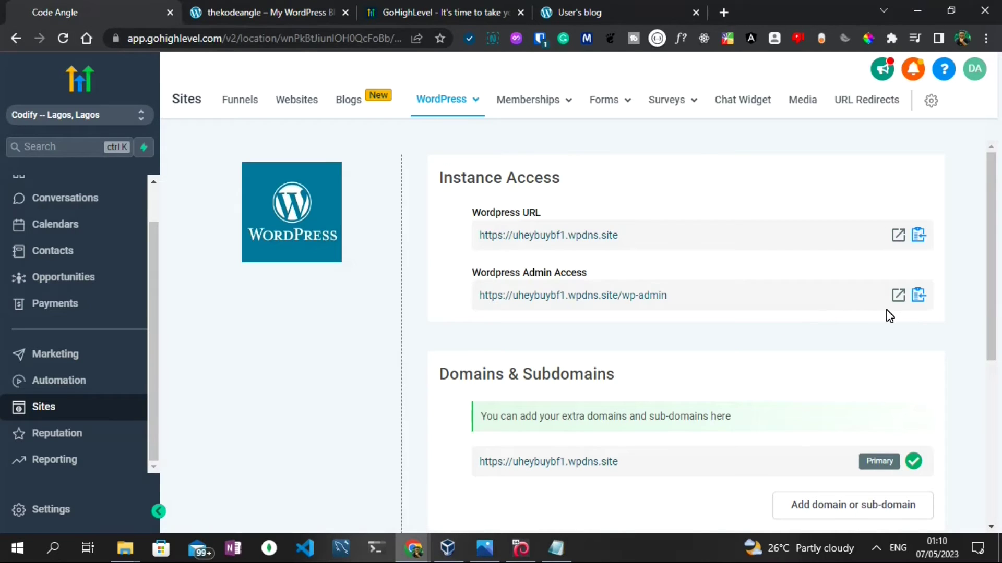
{"action": "left_click", "coordinate": [898, 295]}
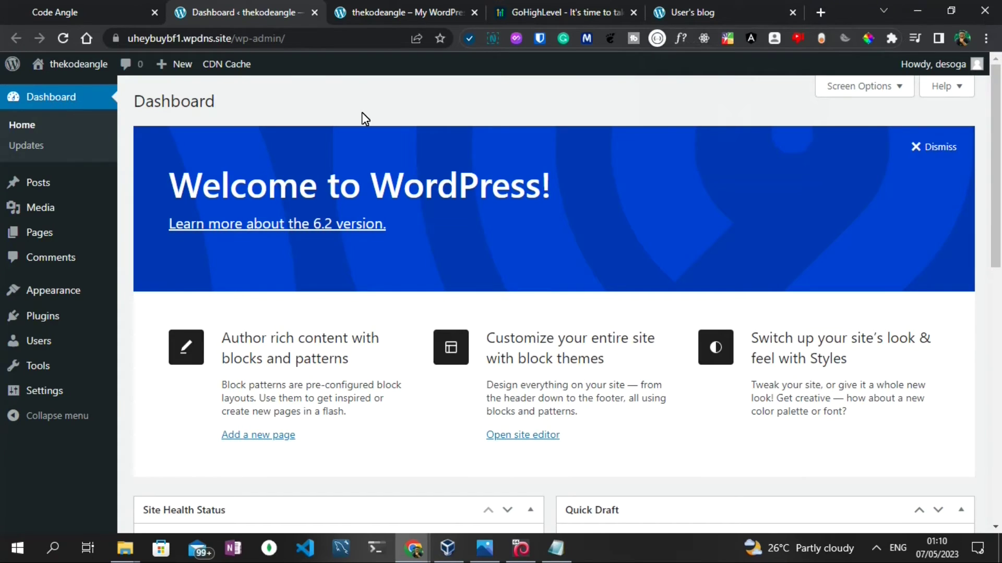
Switch to the local User's blog site tab
{"action": "left_click", "coordinate": [721, 3]}
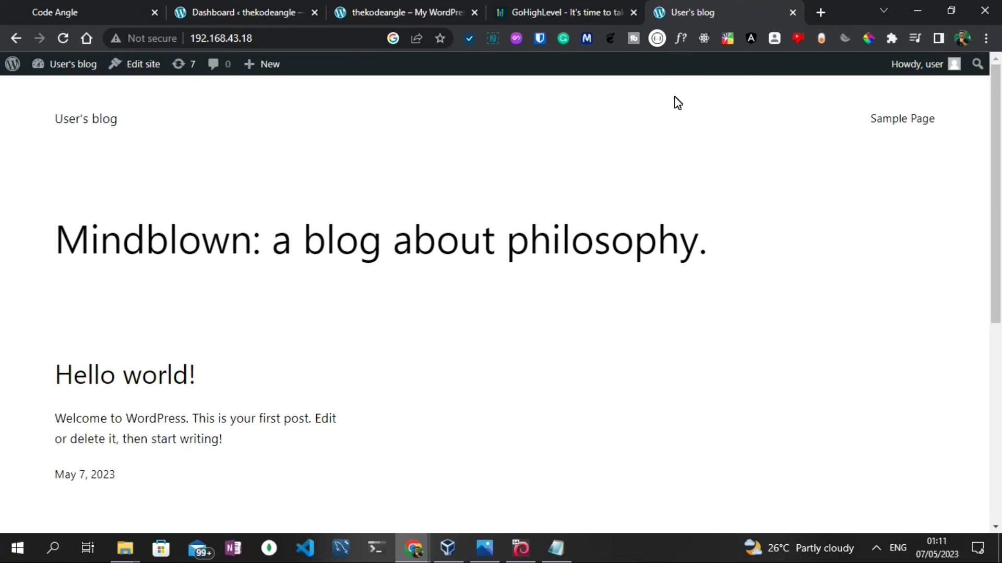
Load the local blog's admin area by appending /wp-admin/ to its address
{"action": "left_click", "coordinate": [214, 41]}
{"action": "left_click", "coordinate": [327, 42]}
{"action": "type", "text": "/"}
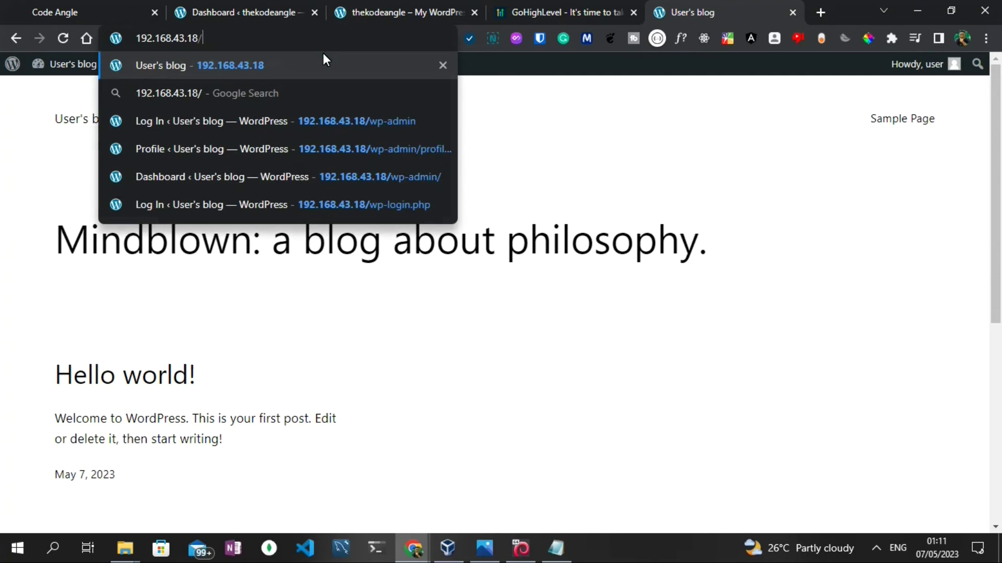
{"action": "type", "text": "wp-adm"}
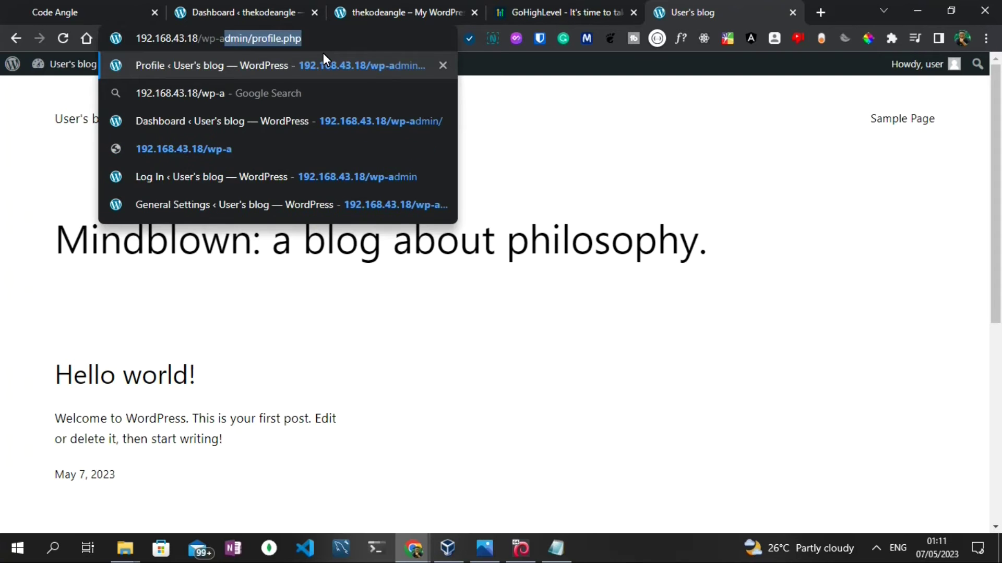
{"action": "type", "text": "in/"}
{"action": "key", "text": "Return"}
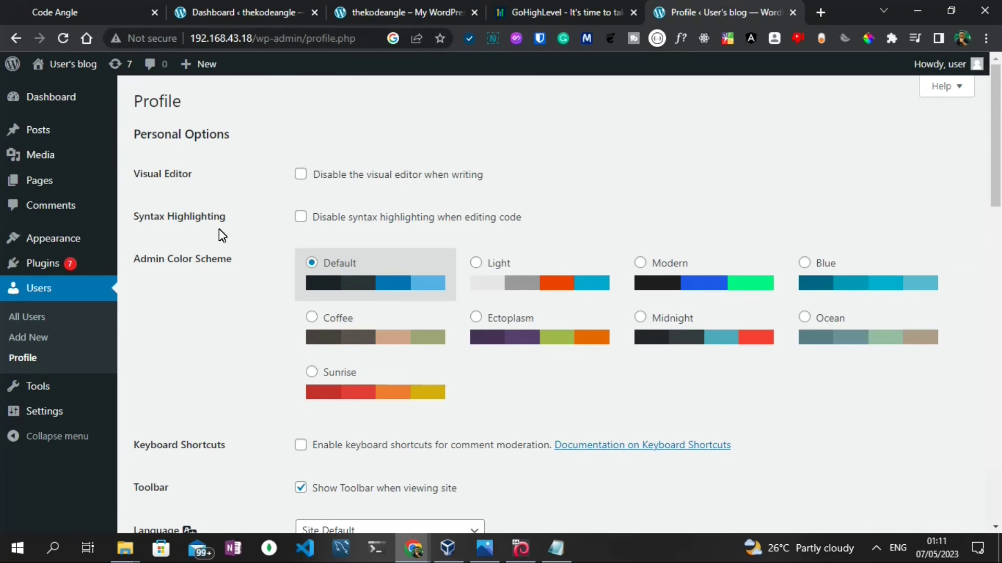
{"action": "scroll", "coordinate": [388, 237], "scroll_direction": "down", "scroll_amount": 15}
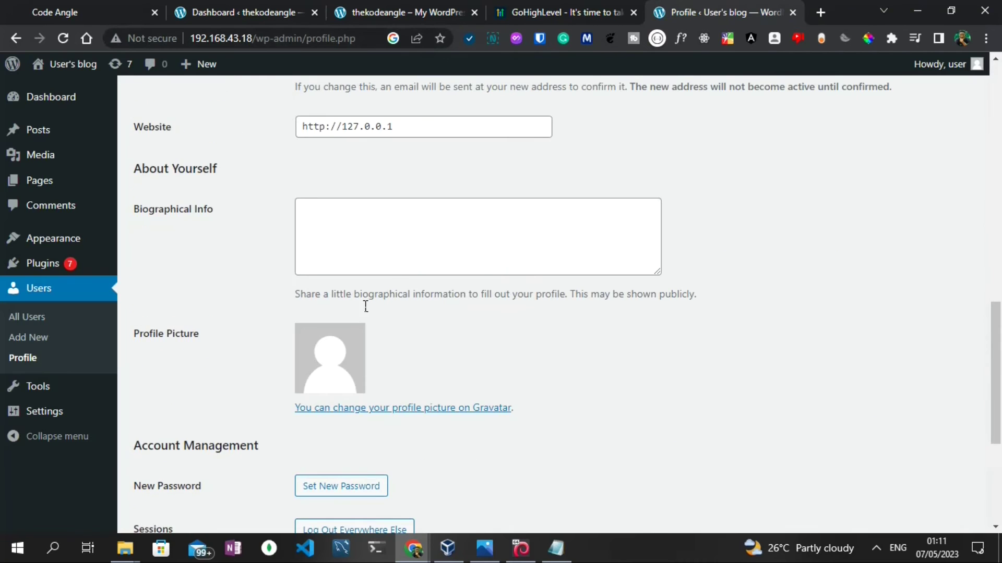
{"action": "scroll", "coordinate": [348, 289], "scroll_direction": "up", "scroll_amount": 3}
{"action": "scroll", "coordinate": [348, 289], "scroll_direction": "up", "scroll_amount": 4}
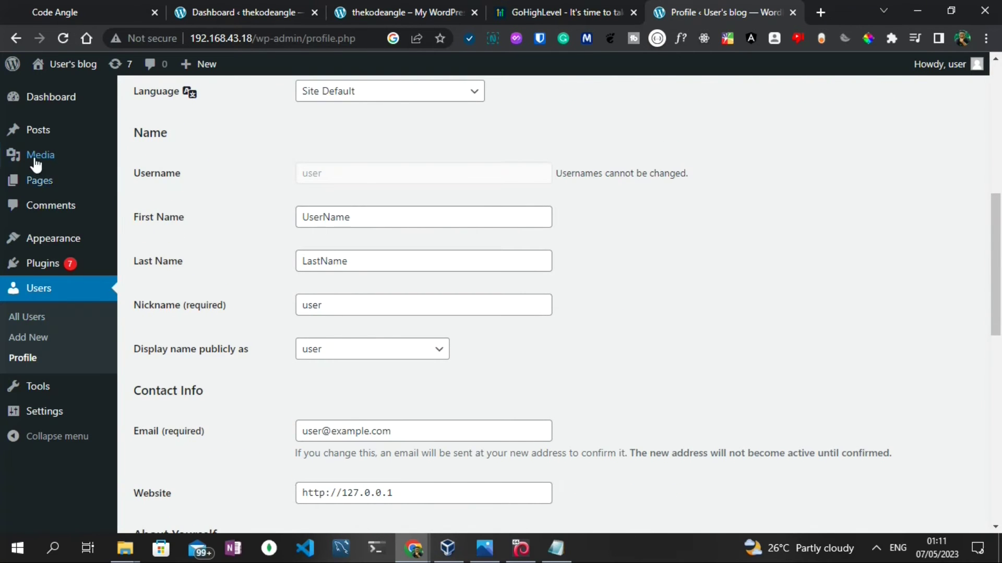
Select both local pages, Privacy Policy and Sample Page, then return to the thekodeangle dashboard tab
{"action": "left_click", "coordinate": [47, 177]}
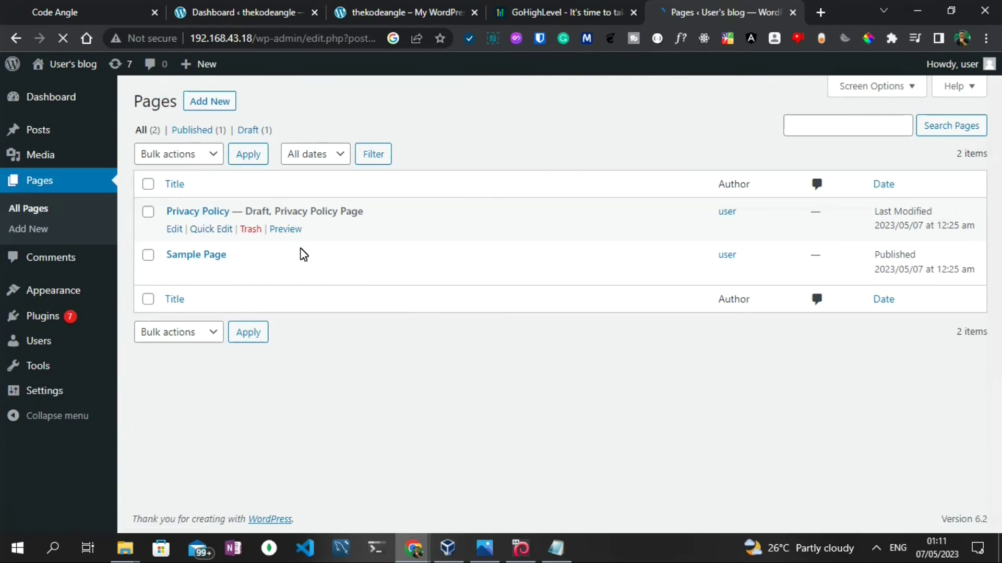
{"action": "left_click", "coordinate": [148, 184]}
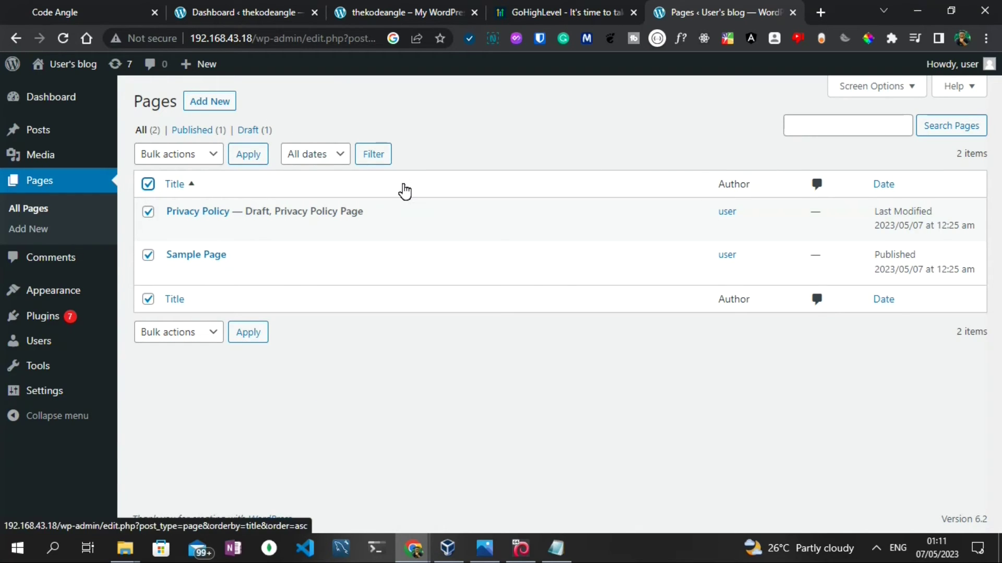
{"action": "left_click", "coordinate": [250, 12]}
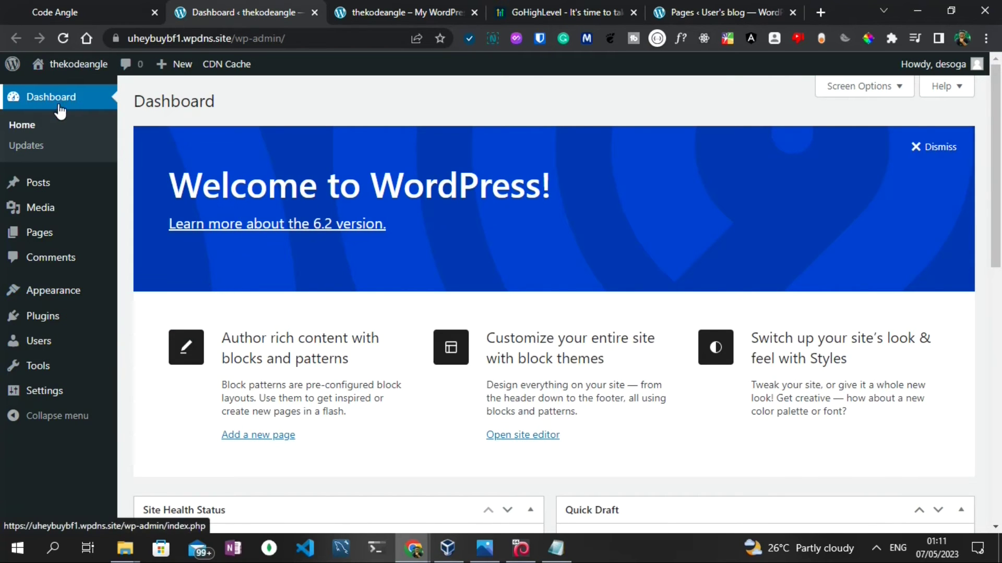
Move both selected local pages to the trash with Bulk actions
{"action": "left_click", "coordinate": [358, 11]}
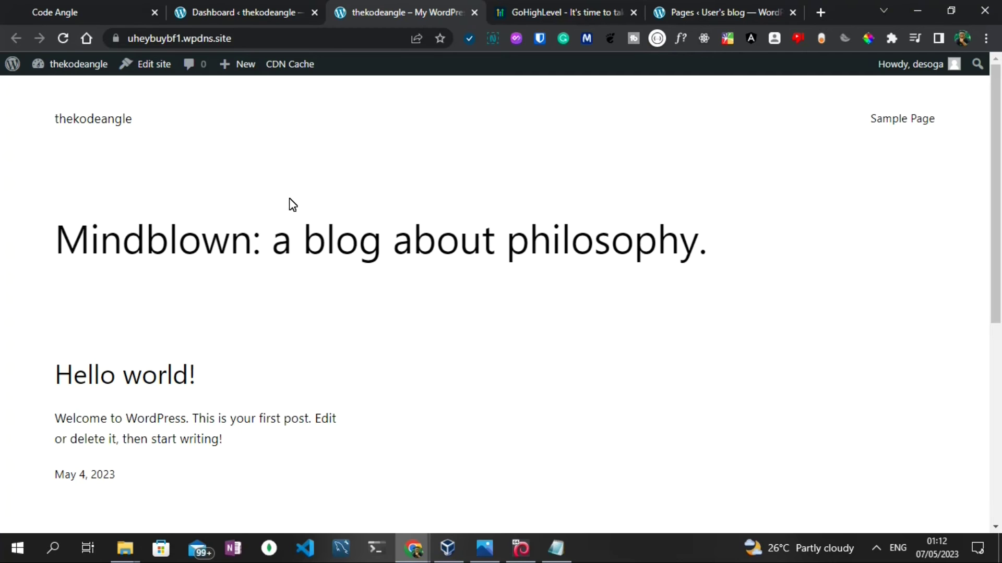
{"action": "left_click", "coordinate": [722, 12]}
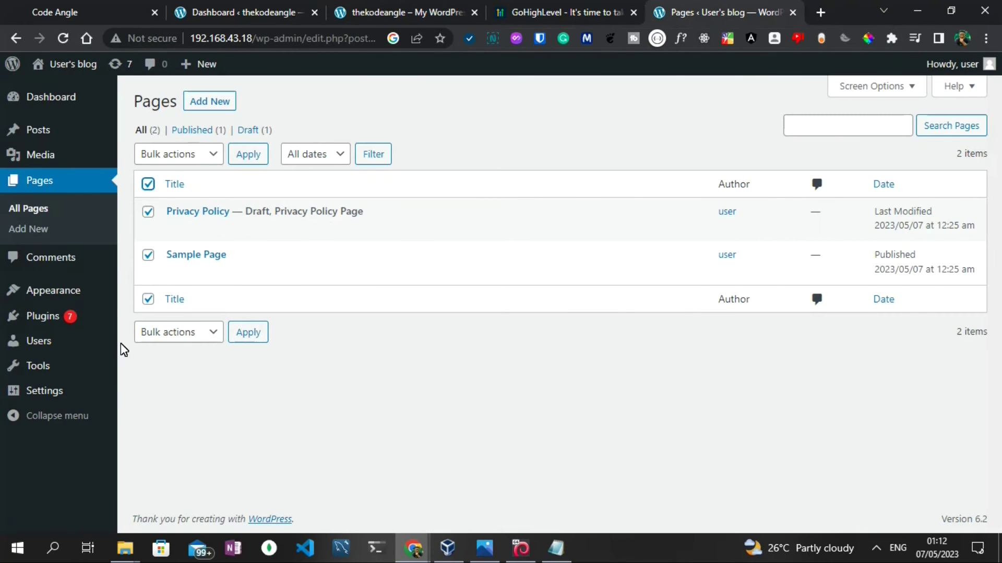
{"action": "left_click", "coordinate": [174, 156]}
{"action": "left_click", "coordinate": [206, 203]}
{"action": "left_click", "coordinate": [261, 162]}
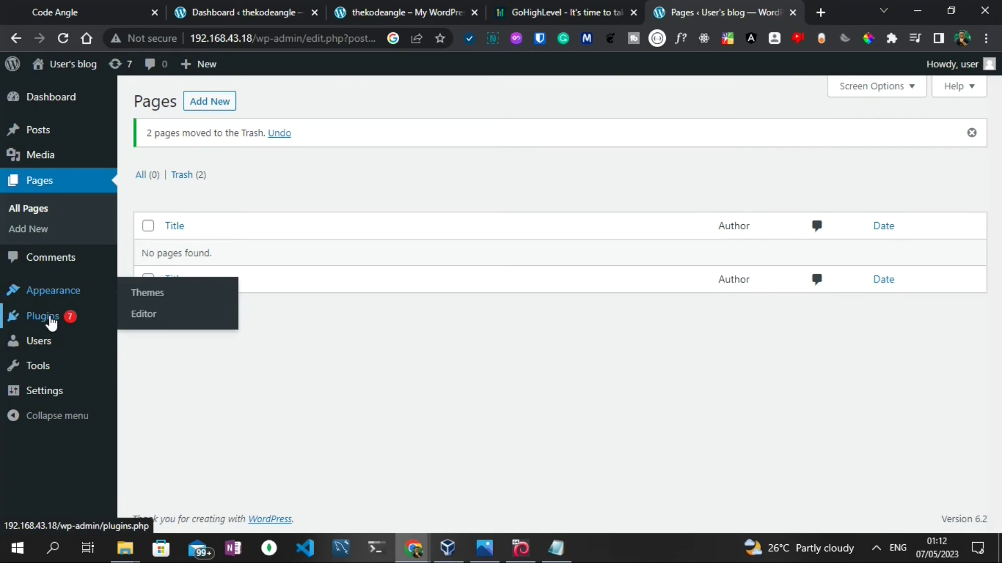
Delete all of the local site's installed plugins and confirm the deletion
{"action": "left_click", "coordinate": [166, 321]}
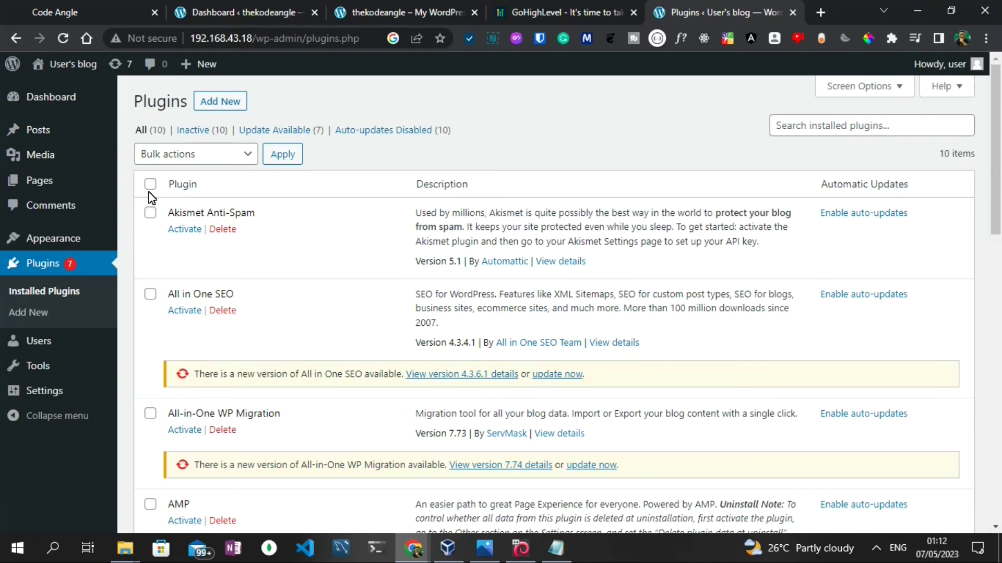
{"action": "left_click", "coordinate": [150, 184]}
{"action": "left_click", "coordinate": [194, 154]}
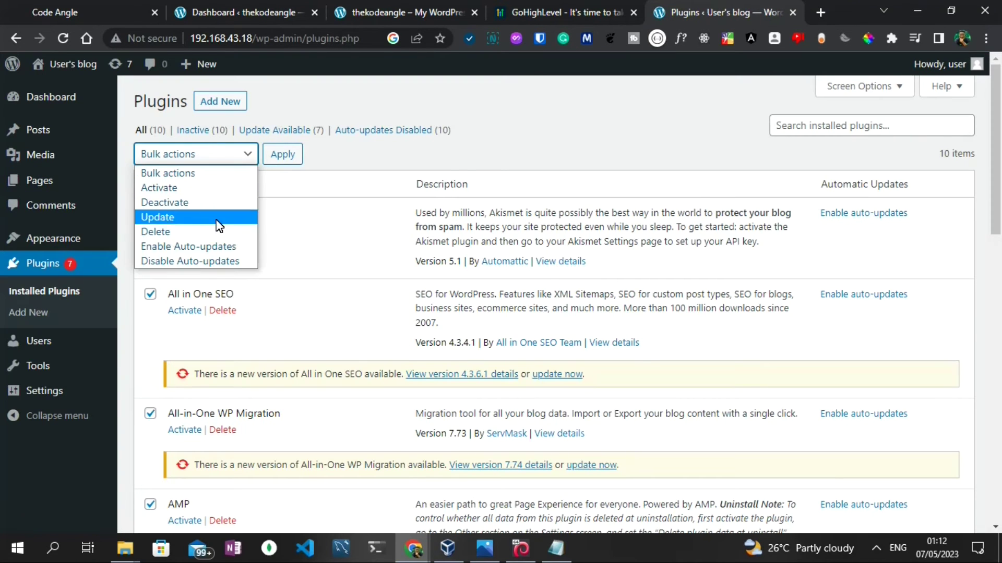
{"action": "left_click", "coordinate": [194, 230]}
{"action": "left_click", "coordinate": [297, 157]}
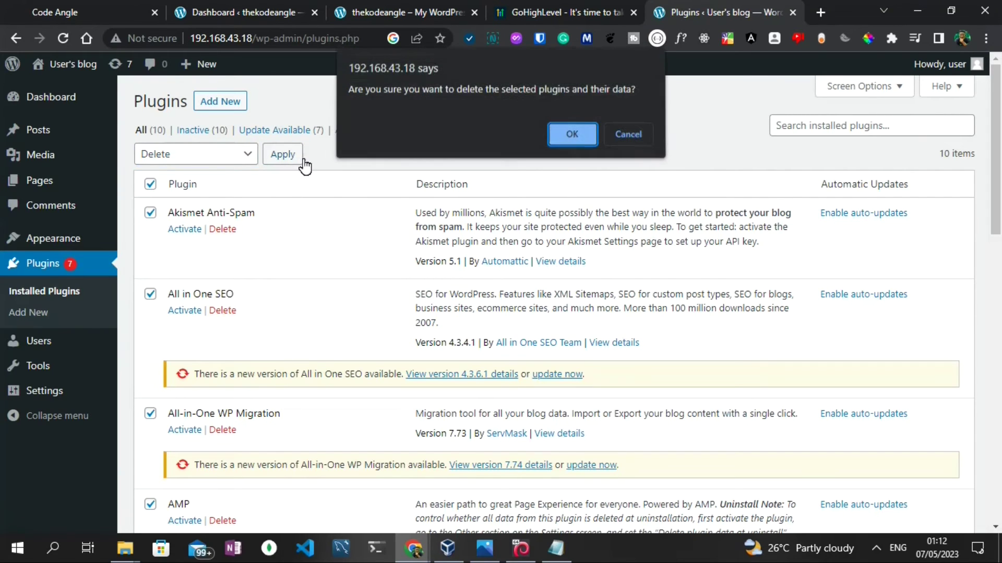
{"action": "left_click", "coordinate": [574, 131]}
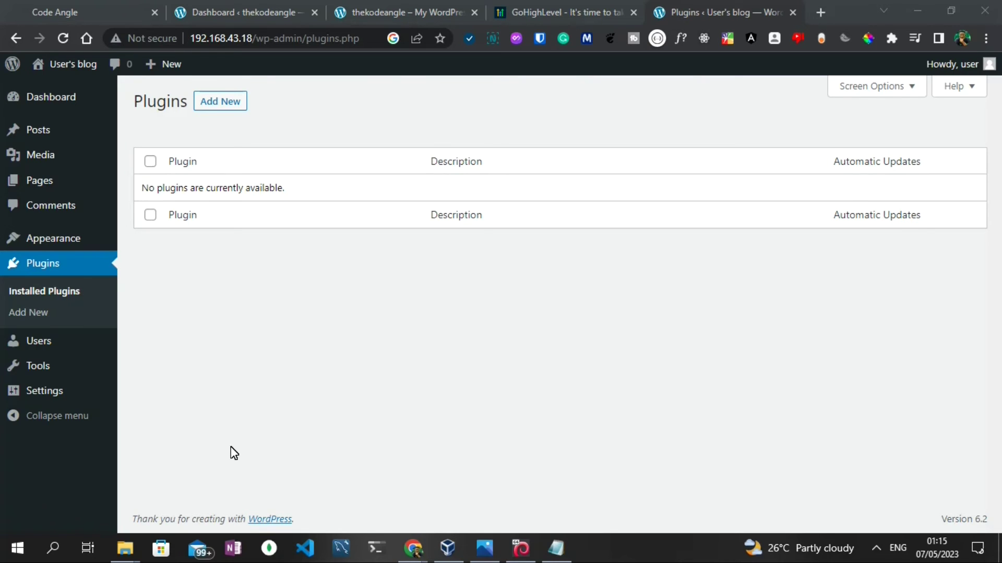
Search for, install and activate the All-in-One WP Migration plugin
{"action": "left_click", "coordinate": [54, 315]}
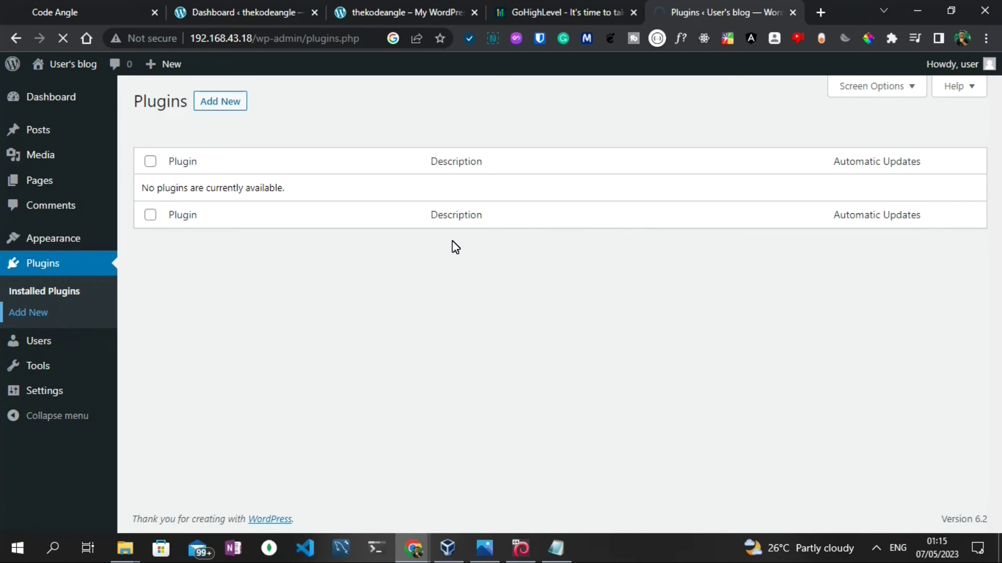
{"action": "type", "text": "all in on"}
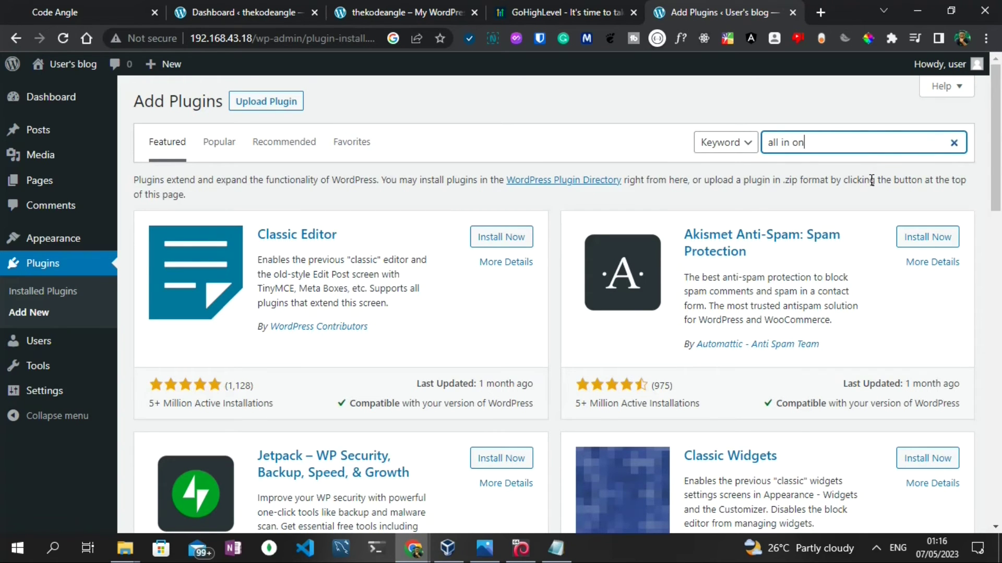
{"action": "type", "text": "e wordpress migration"}
{"action": "left_click", "coordinate": [498, 228]}
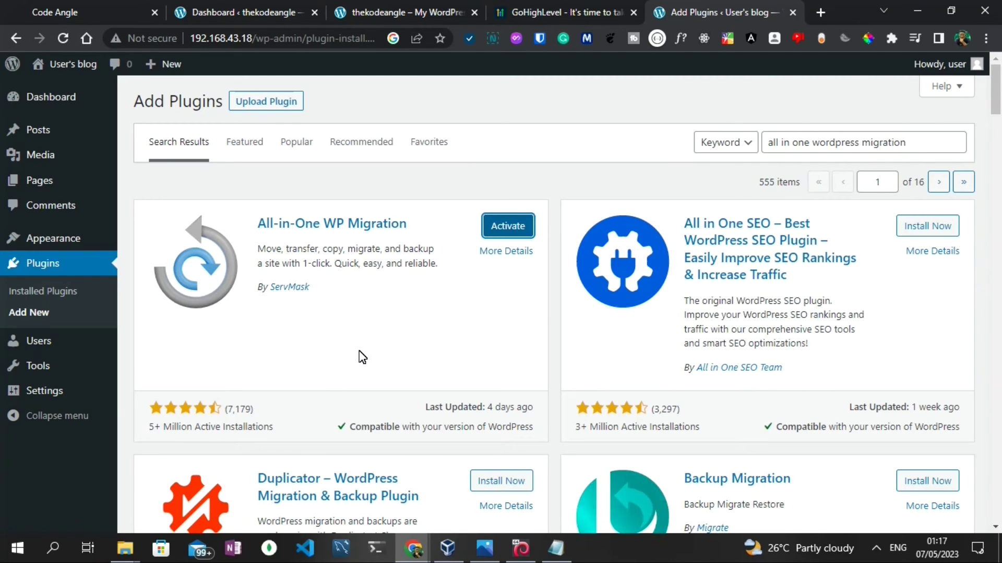
{"action": "left_click", "coordinate": [519, 217]}
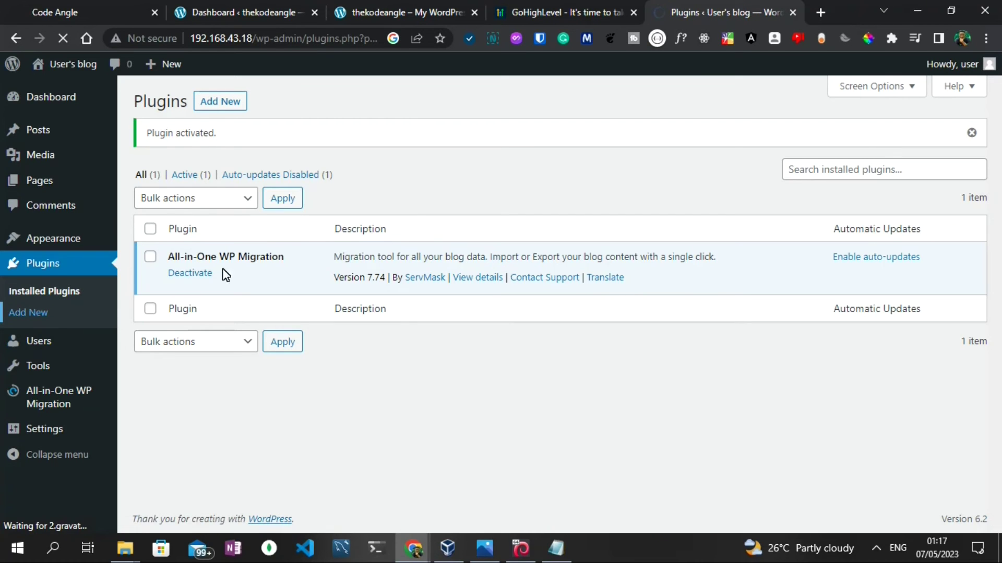
Install the Under Construction plugin and dismiss its welcome popup
{"action": "mouse_move", "coordinate": [7, 359]}
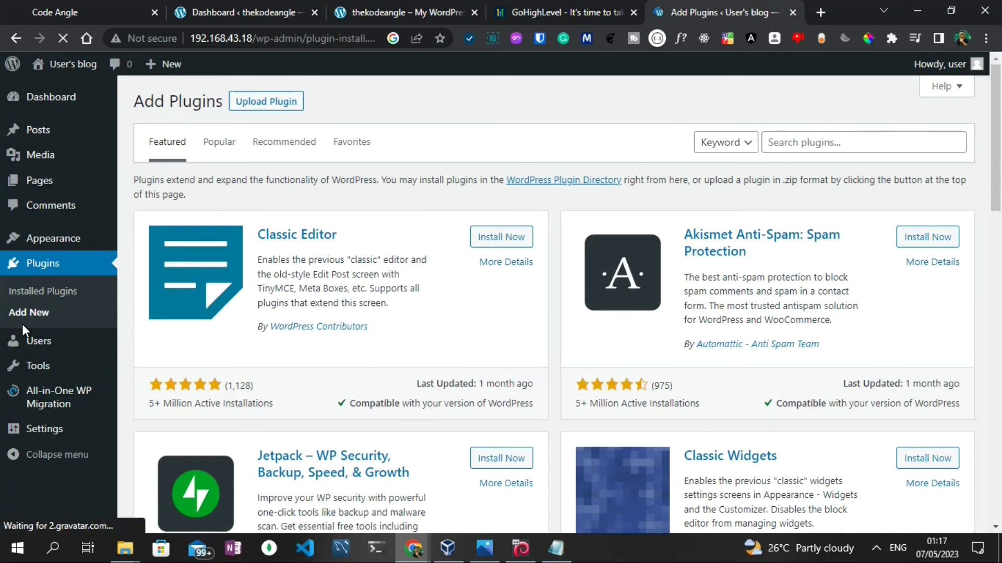
{"action": "left_click", "coordinate": [816, 152]}
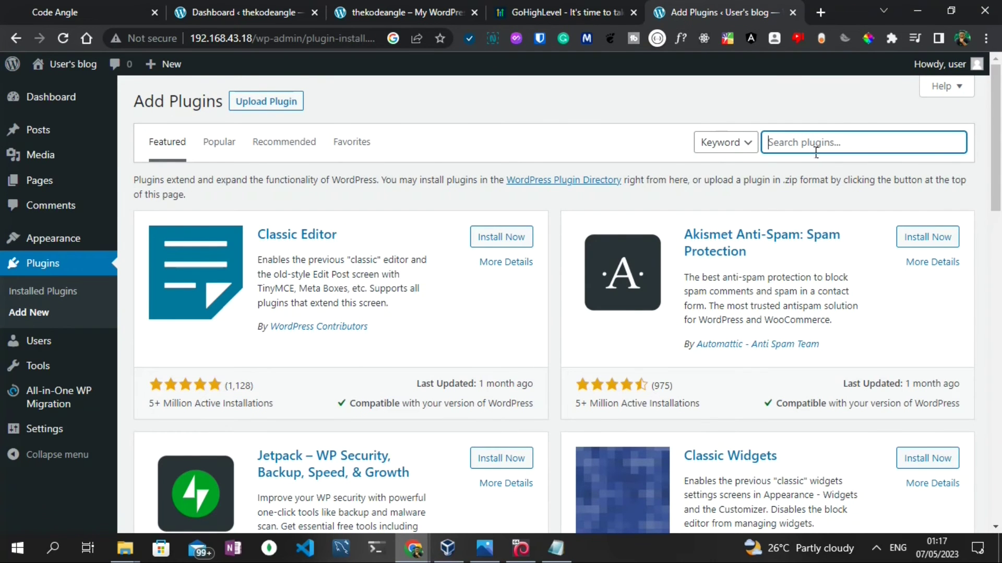
{"action": "type", "text": "under construction"}
{"action": "left_click", "coordinate": [512, 228]}
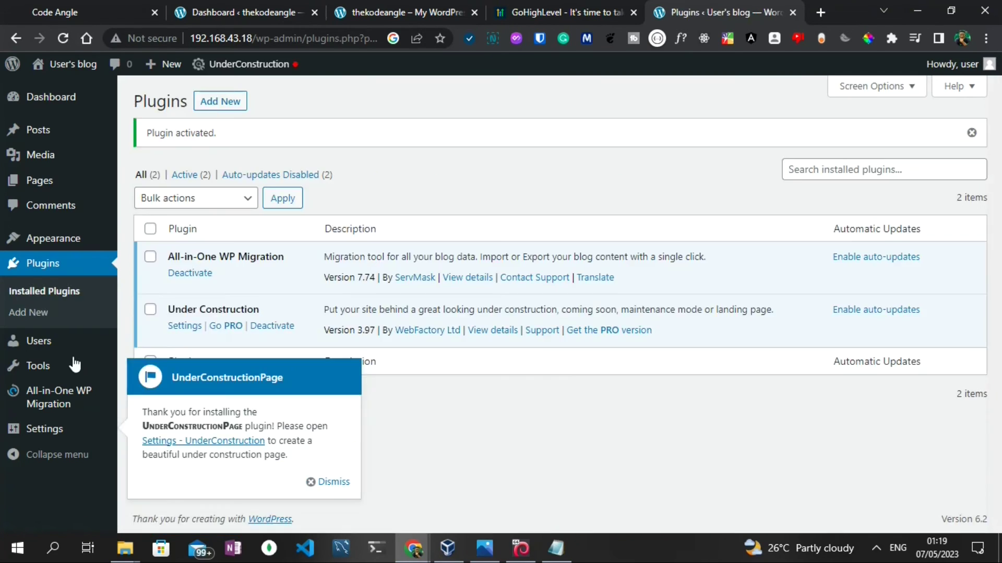
{"action": "left_click", "coordinate": [327, 482]}
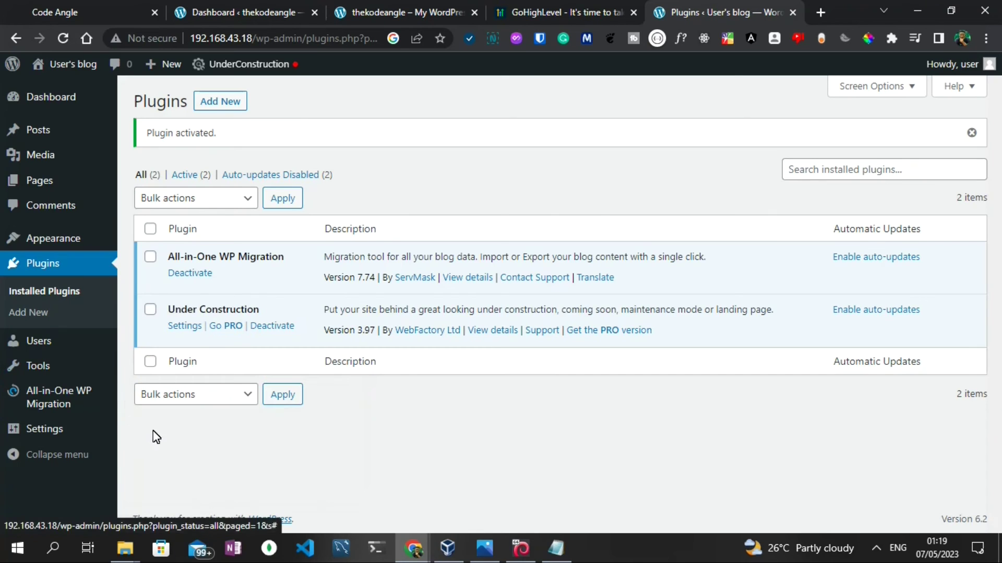
Turn Under Construction Mode ON in the plugin's settings and save the changes
{"action": "mouse_move", "coordinate": [68, 437]}
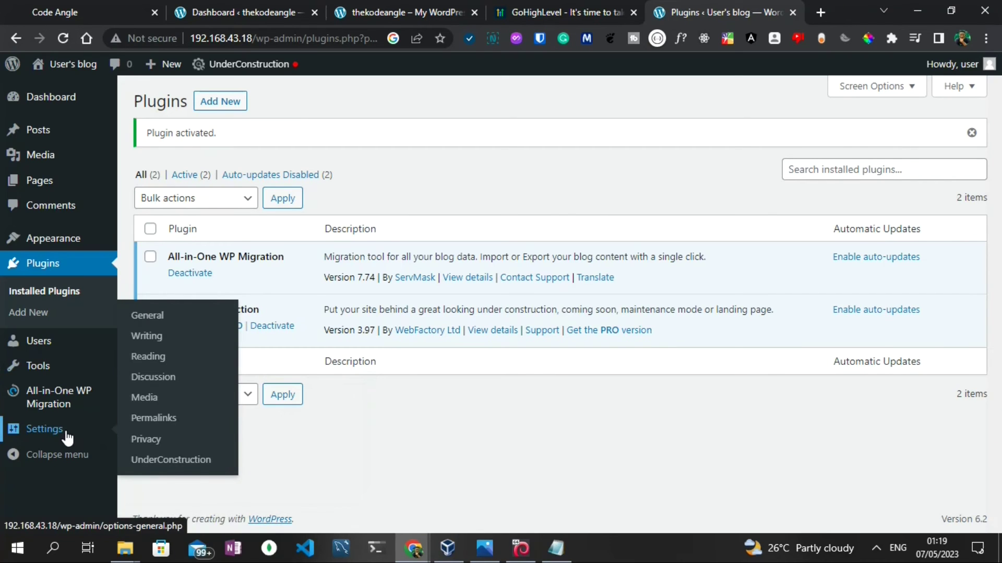
{"action": "left_click", "coordinate": [201, 461]}
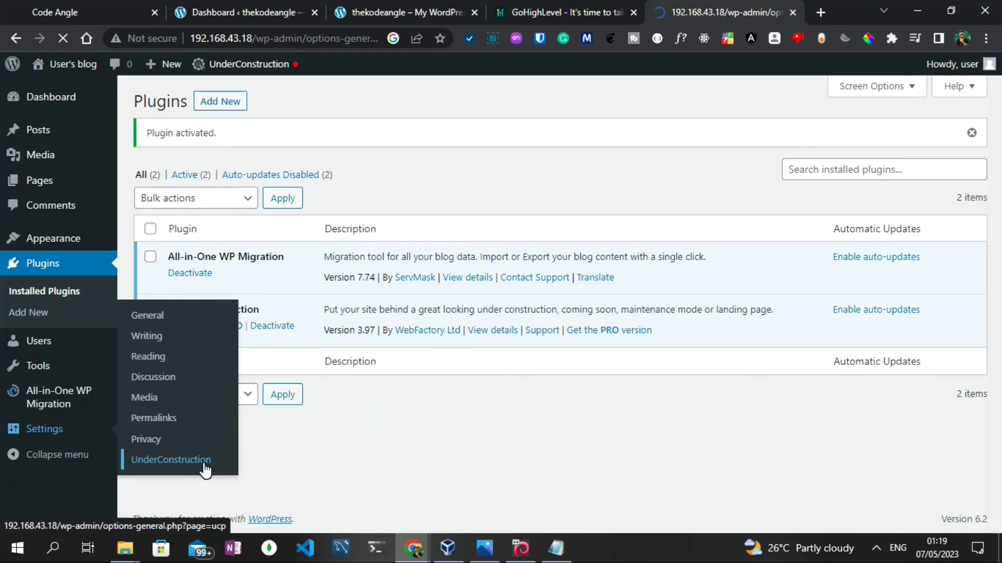
{"action": "scroll", "coordinate": [645, 366], "scroll_direction": "down", "scroll_amount": 4}
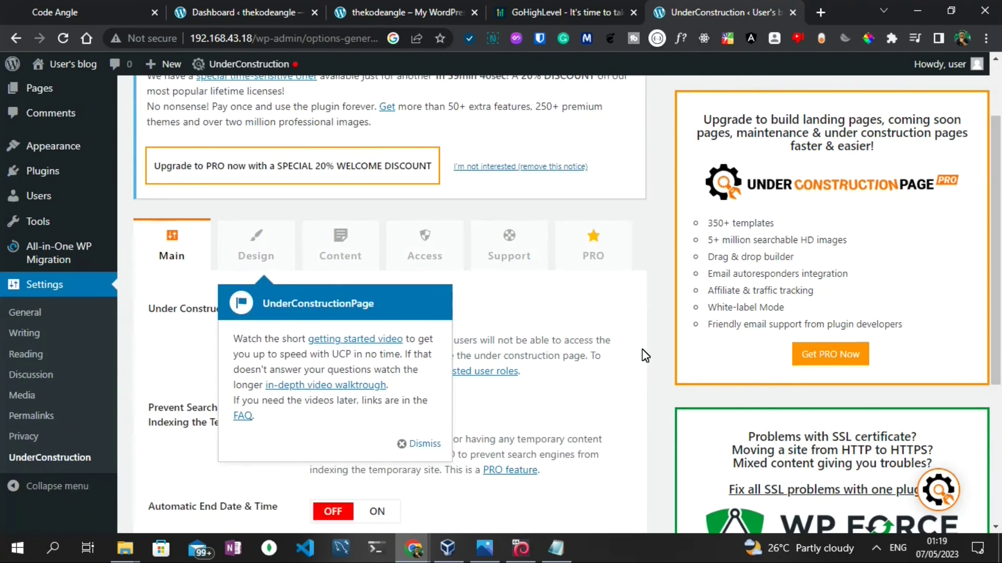
{"action": "left_click", "coordinate": [418, 316]}
{"action": "scroll", "coordinate": [376, 286], "scroll_direction": "down", "scroll_amount": 1}
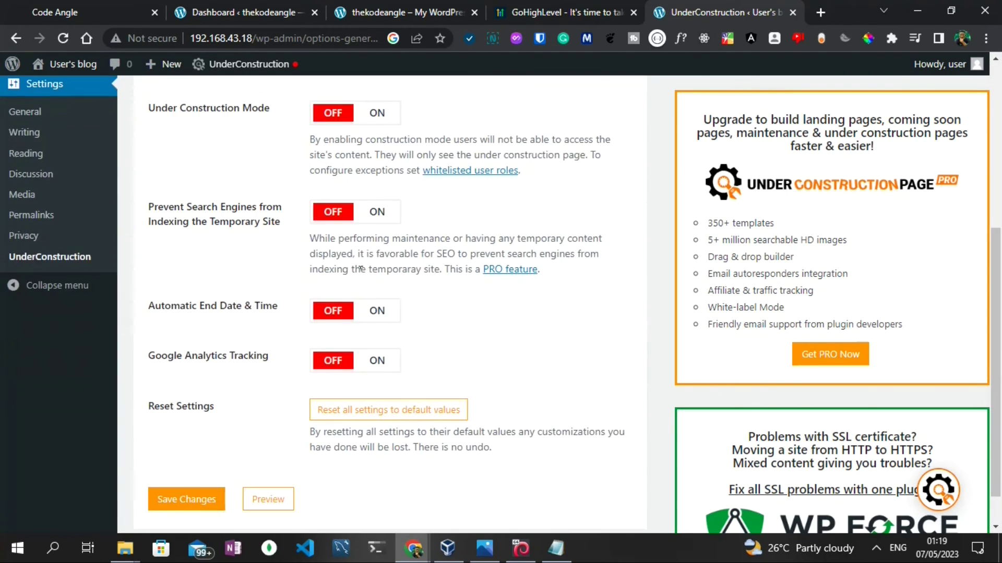
{"action": "scroll", "coordinate": [356, 269], "scroll_direction": "up", "scroll_amount": 4}
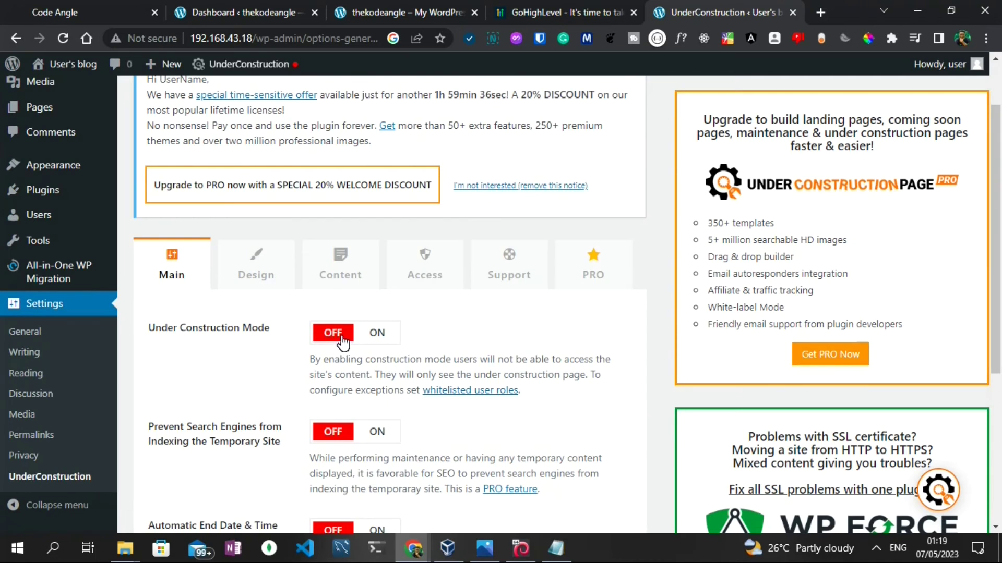
{"action": "left_click", "coordinate": [379, 339]}
{"action": "scroll", "coordinate": [402, 362], "scroll_direction": "down", "scroll_amount": 5}
{"action": "left_click", "coordinate": [208, 458]}
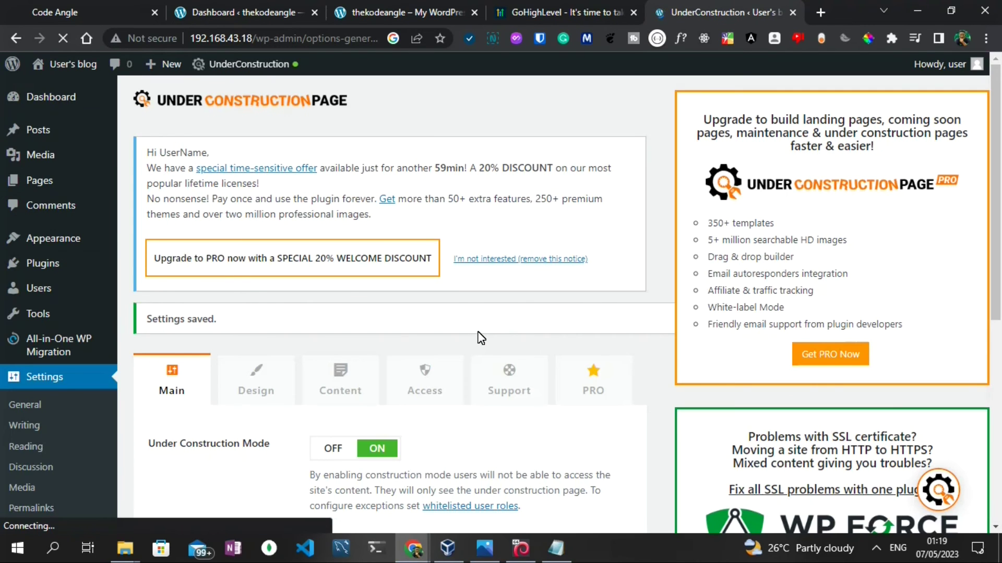
Preview the blog's under-construction page in a new tab, then return to the settings tab
{"action": "mouse_move", "coordinate": [70, 65]}
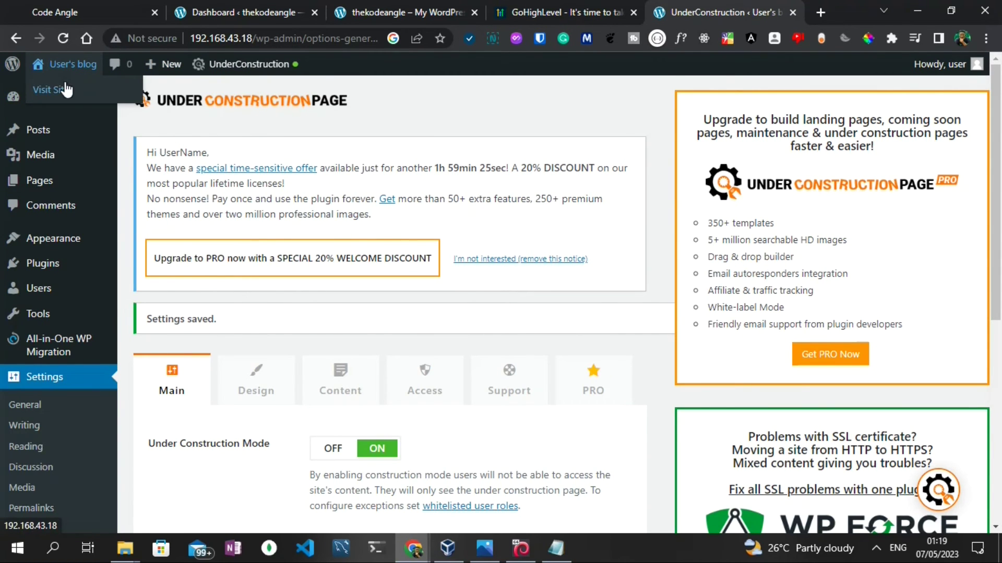
{"action": "right_click", "coordinate": [67, 87]}
{"action": "left_click", "coordinate": [99, 94]}
{"action": "left_click", "coordinate": [148, 142]}
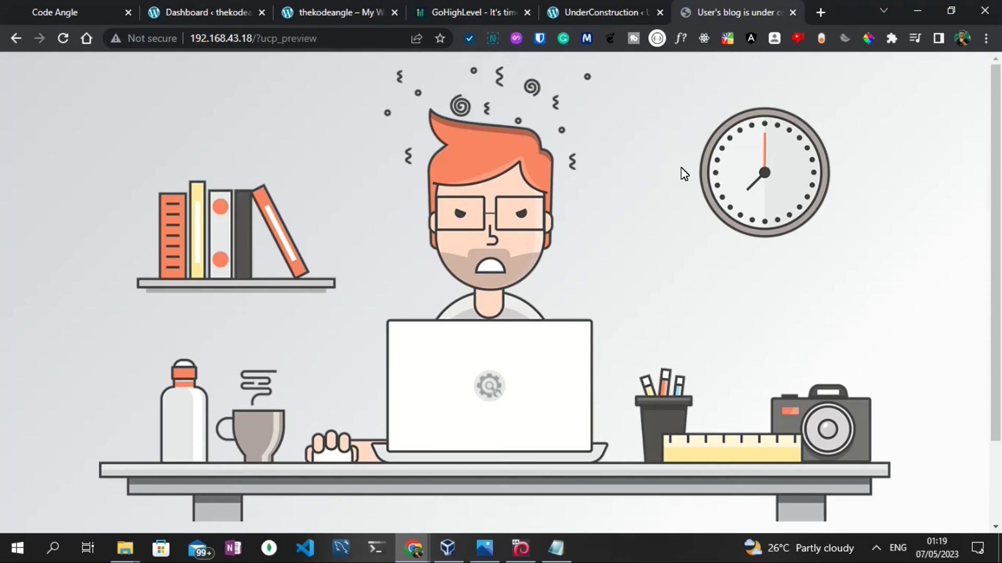
{"action": "scroll", "coordinate": [467, 394], "scroll_direction": "down", "scroll_amount": 2}
{"action": "scroll", "coordinate": [484, 383], "scroll_direction": "up", "scroll_amount": 2}
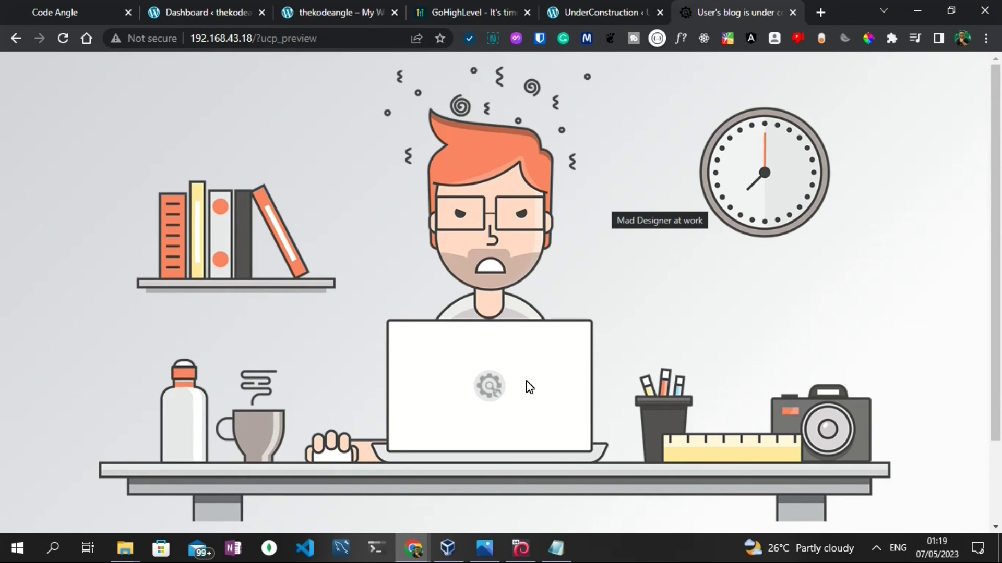
{"action": "key", "text": "ctrl+shift+Tab"}
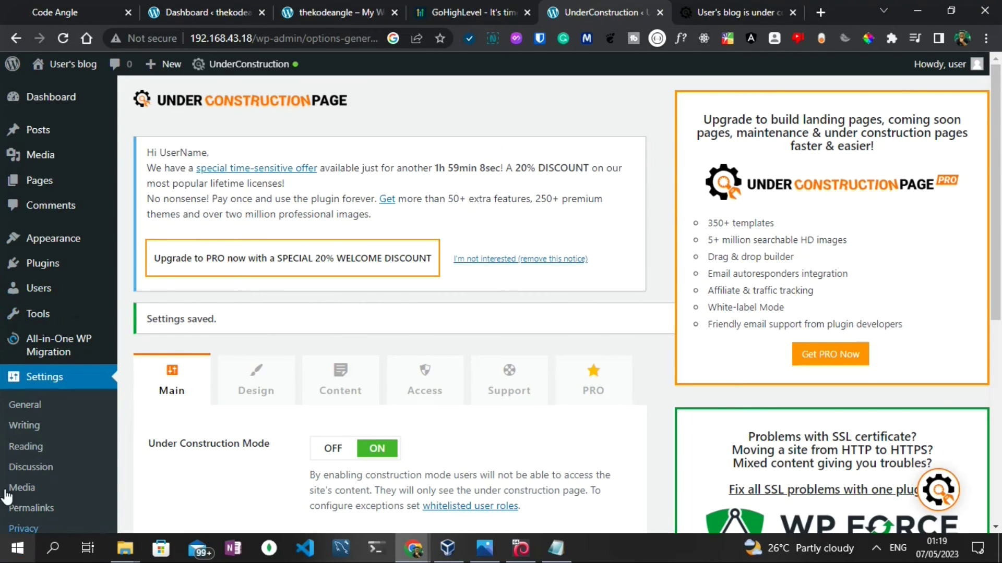
Export the whole local site to a 24 MB file, download it, and return to GoHighLevel
{"action": "left_click", "coordinate": [59, 351]}
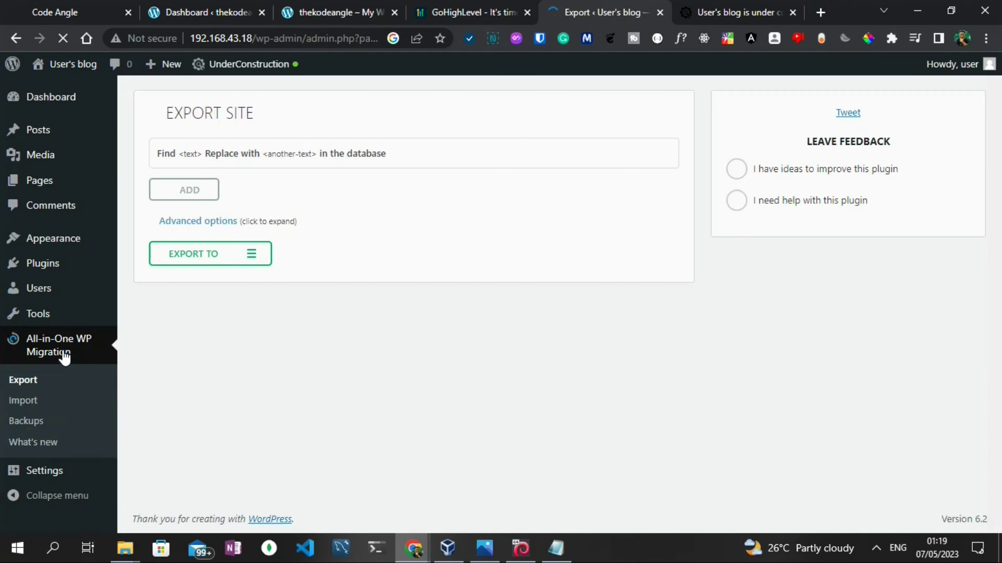
{"action": "left_click", "coordinate": [257, 264]}
{"action": "left_click", "coordinate": [225, 281]}
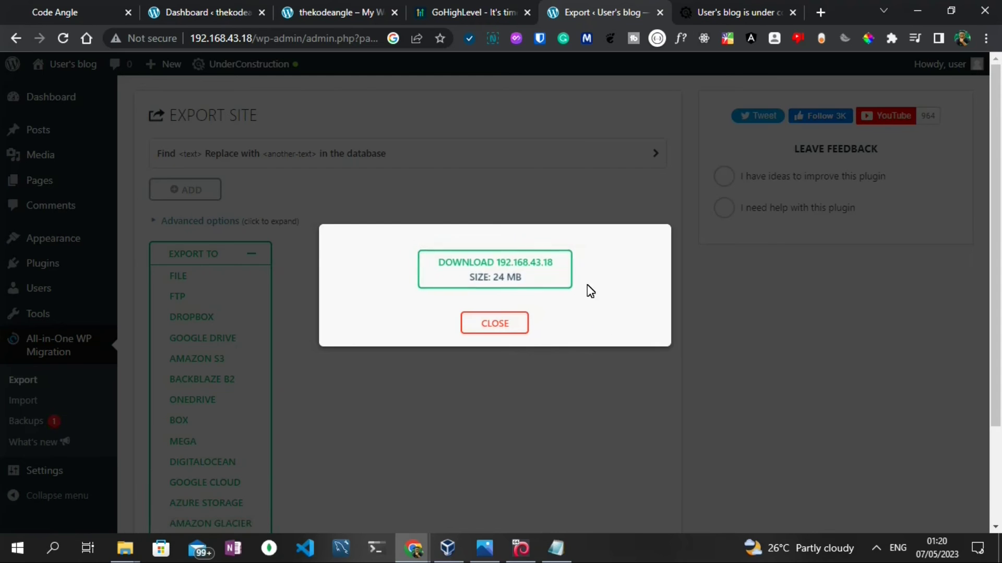
{"action": "left_click", "coordinate": [537, 291]}
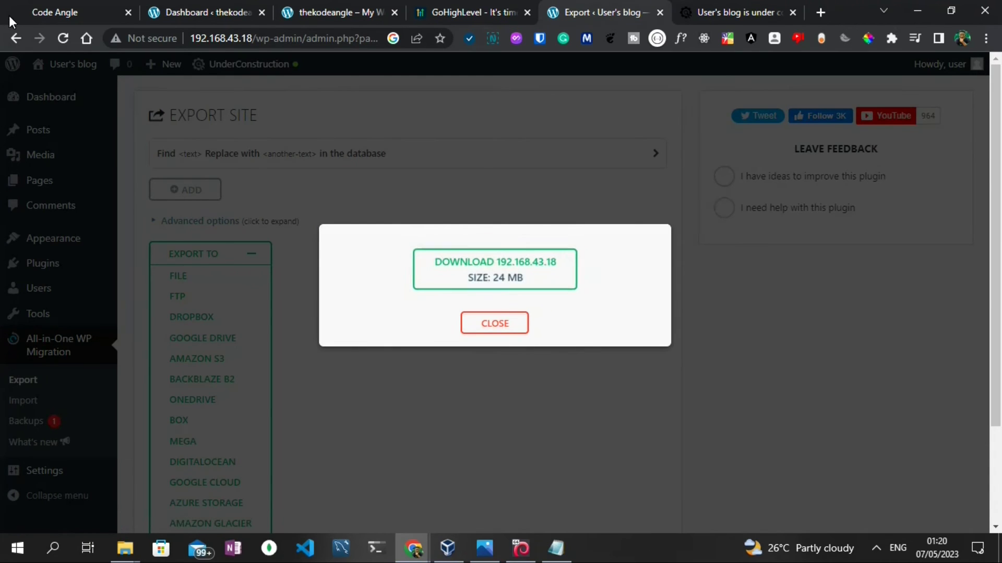
{"action": "key", "text": "ctrl+shift+Tab"}
{"action": "scroll", "coordinate": [371, 320], "scroll_direction": "down", "scroll_amount": 5}
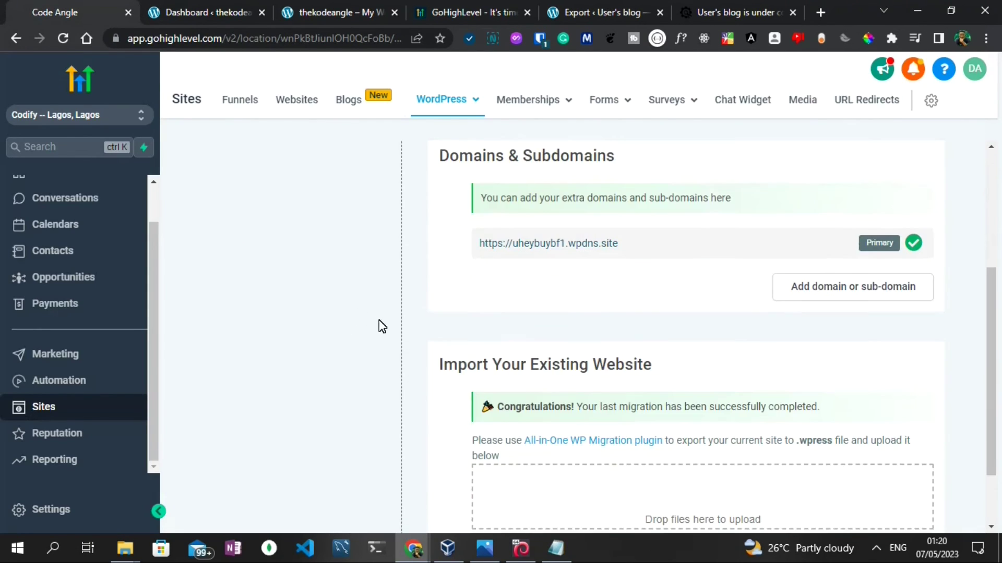
{"action": "left_click", "coordinate": [690, 410]}
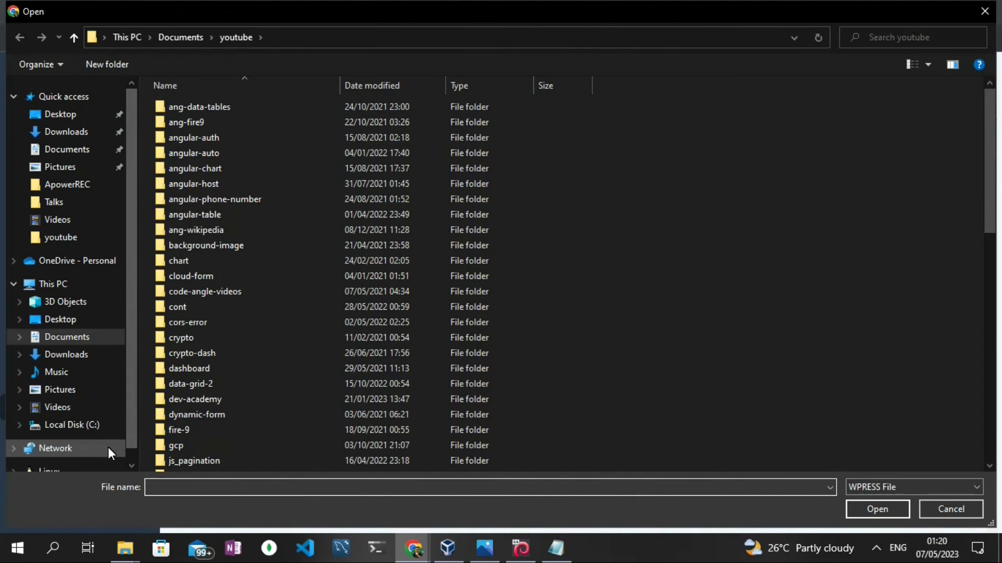
{"action": "left_click", "coordinate": [85, 361]}
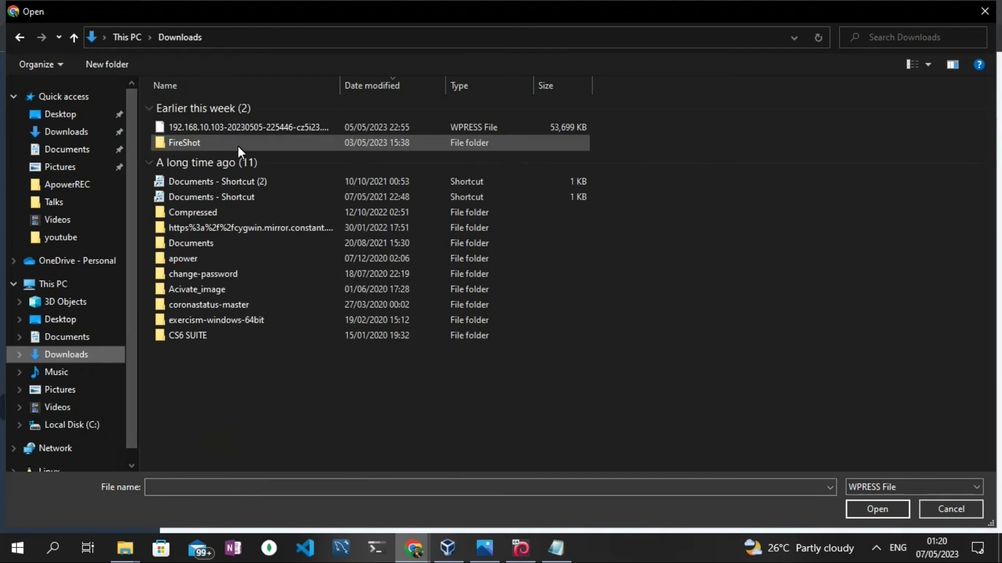
{"action": "left_click", "coordinate": [229, 132]}
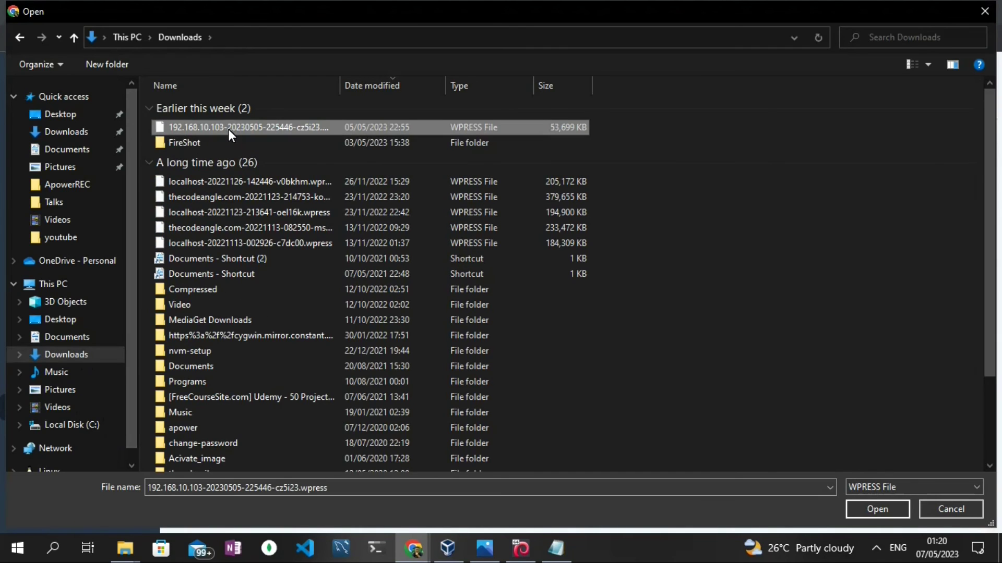
{"action": "left_click", "coordinate": [872, 512]}
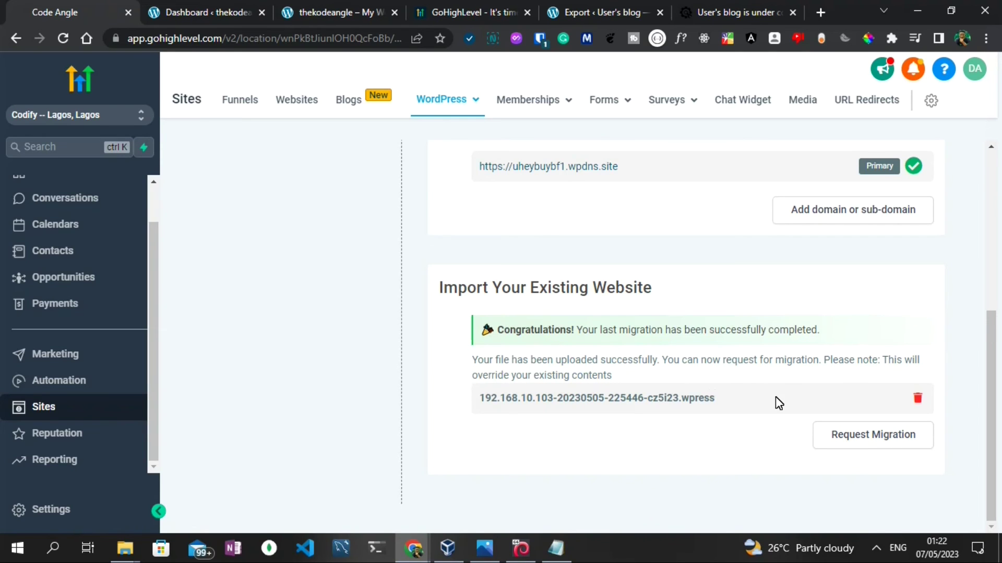
{"action": "left_click", "coordinate": [859, 446]}
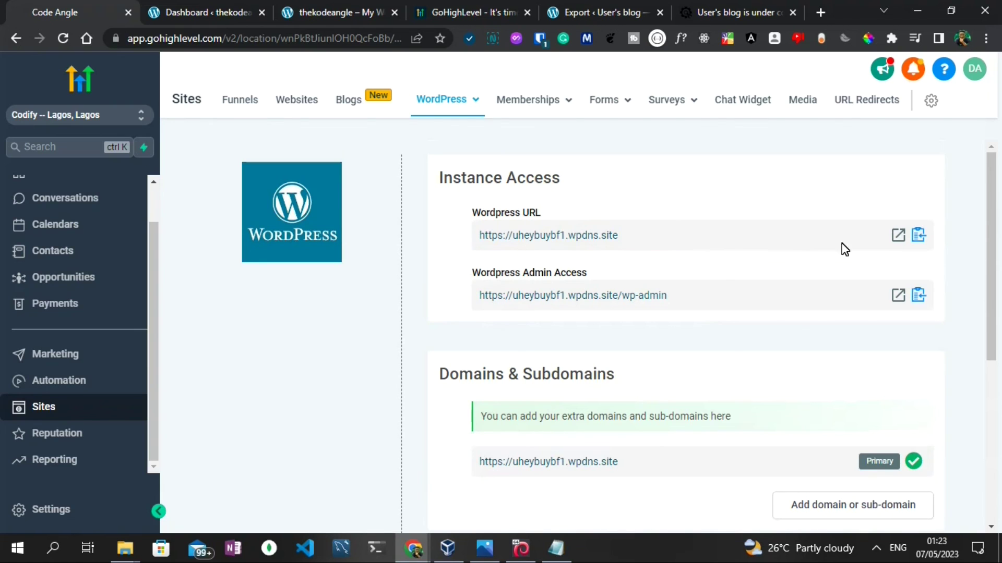
Reload the hosted site's front page to confirm the under-construction page, then return to GoHighLevel
{"action": "left_click", "coordinate": [250, 12]}
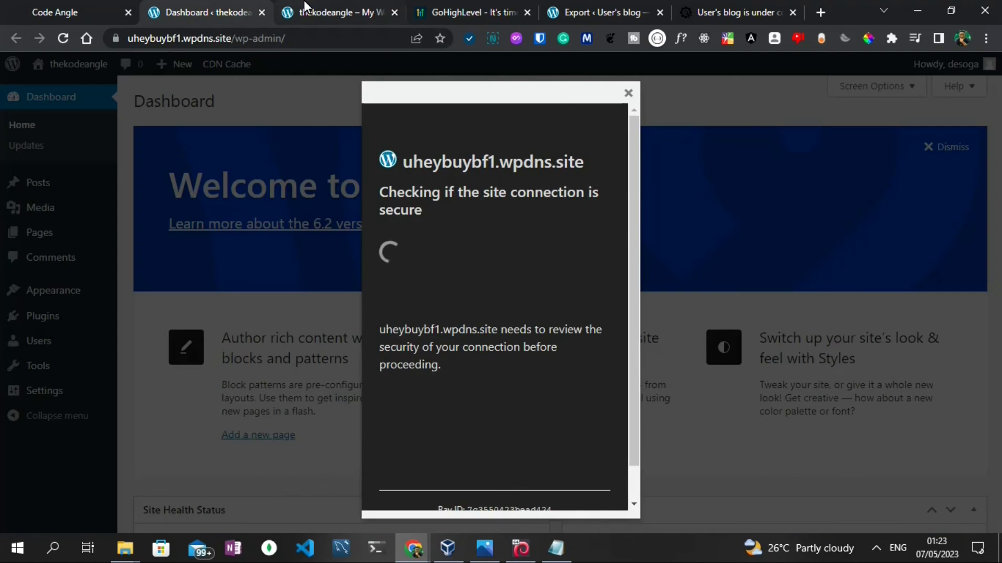
{"action": "left_click", "coordinate": [305, 7]}
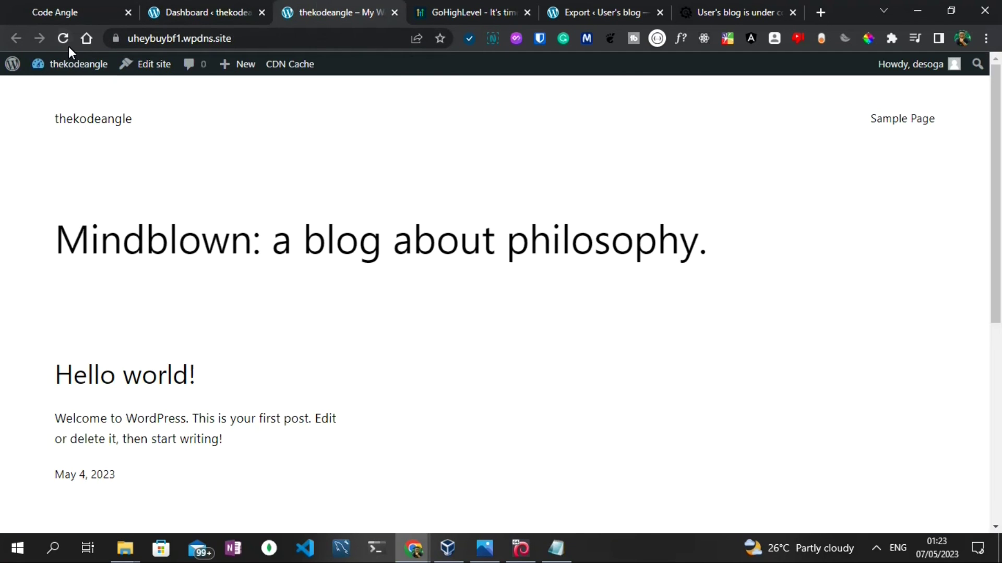
{"action": "left_click", "coordinate": [63, 39]}
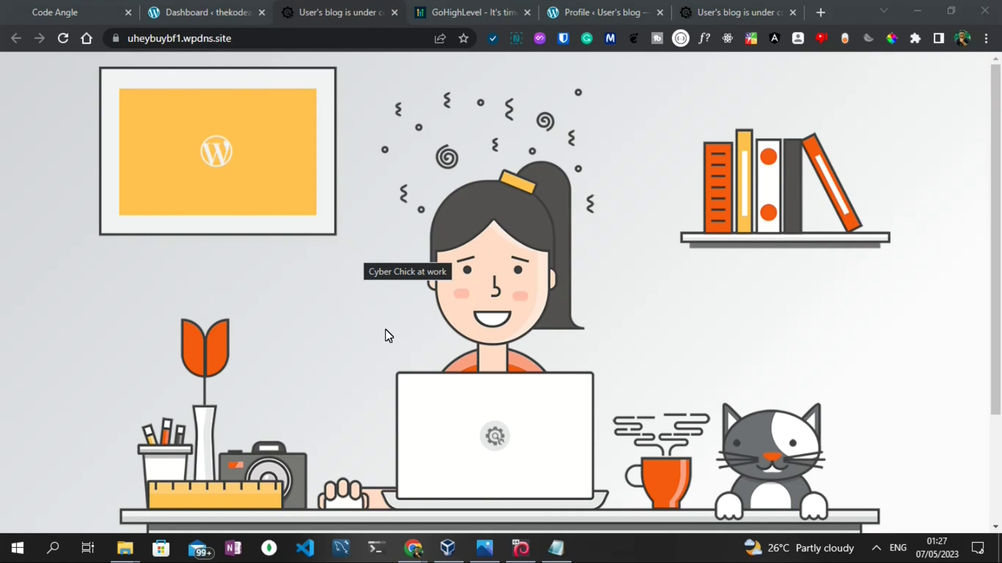
{"action": "left_click", "coordinate": [24, 2]}
{"action": "mouse_move", "coordinate": [457, 111]}
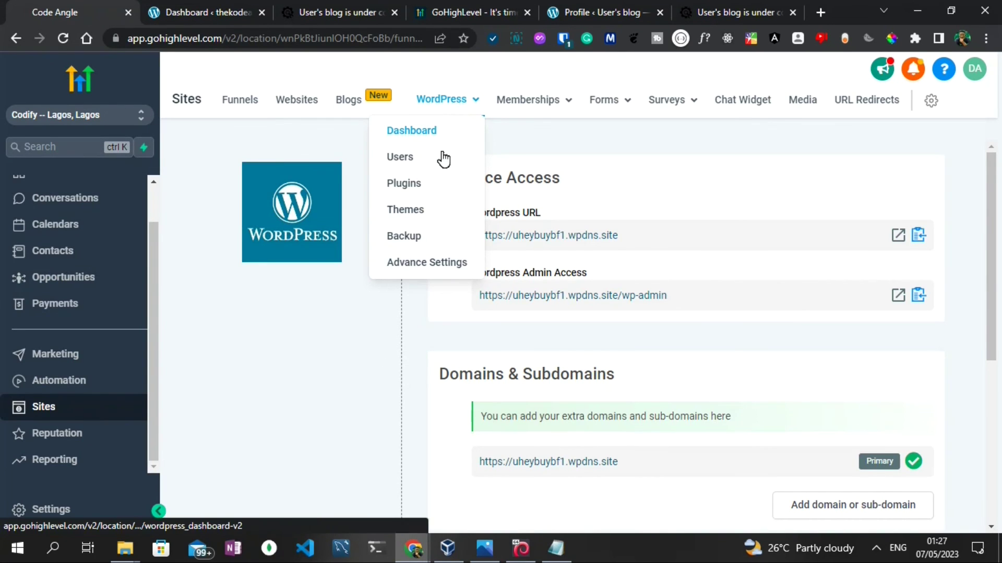
{"action": "left_click", "coordinate": [439, 168]}
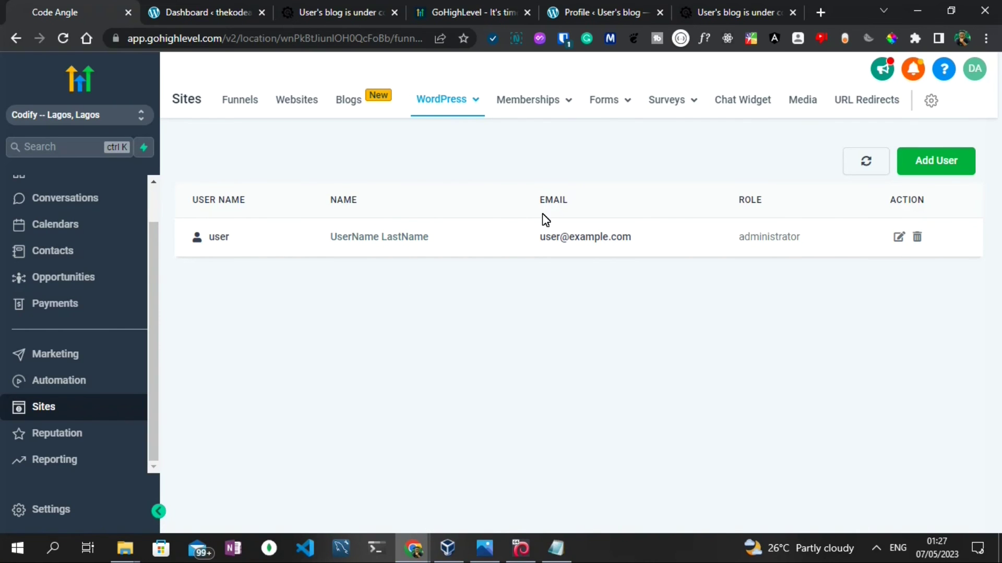
{"action": "mouse_move", "coordinate": [458, 104]}
{"action": "left_click", "coordinate": [448, 184]}
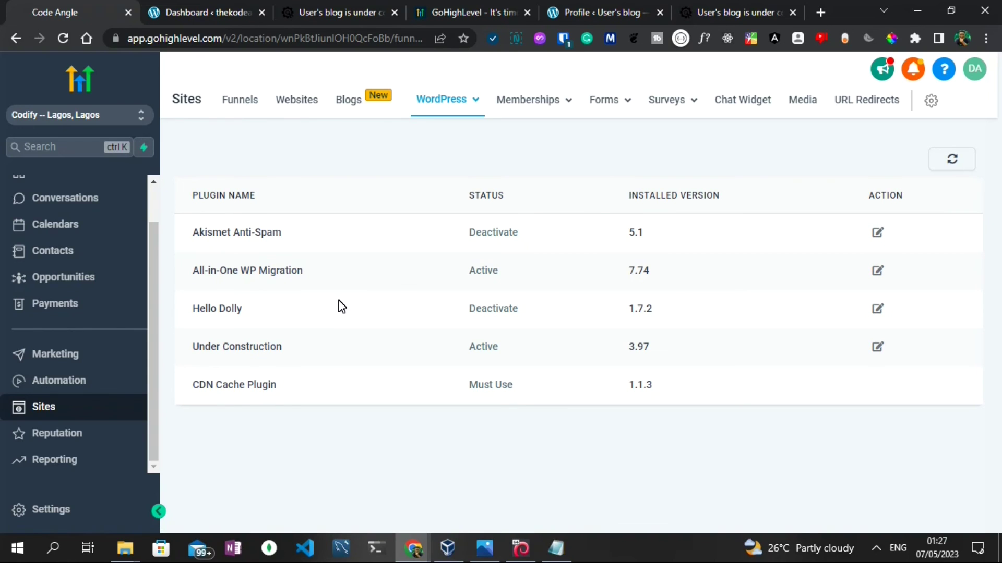
{"action": "mouse_move", "coordinate": [456, 104]}
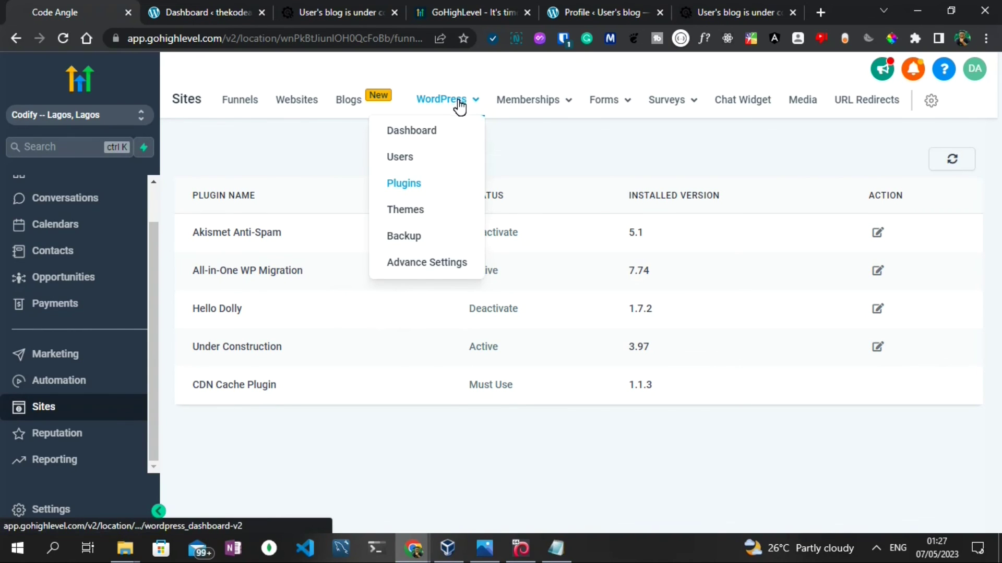
{"action": "left_click", "coordinate": [426, 244]}
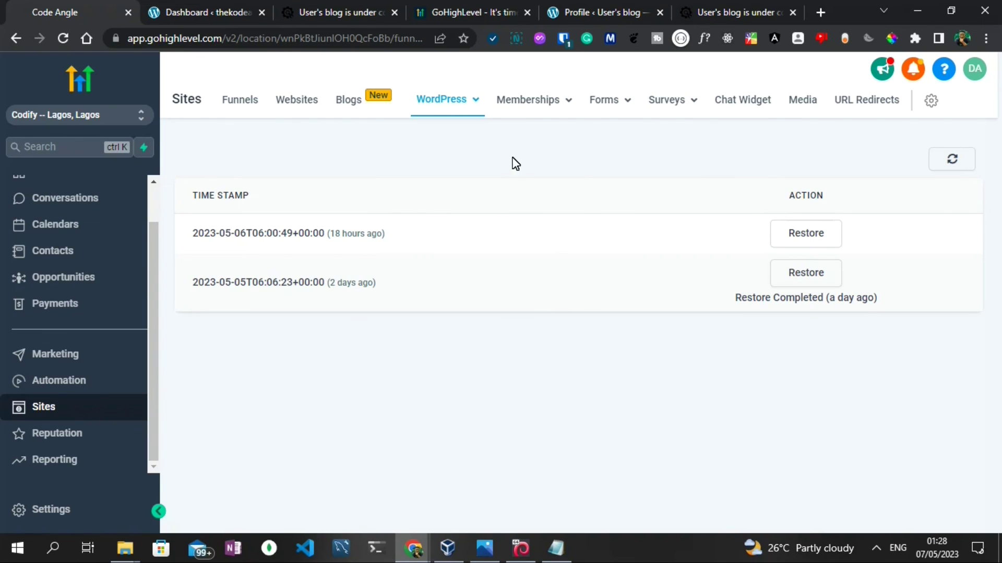
{"action": "mouse_move", "coordinate": [447, 100]}
{"action": "left_click", "coordinate": [424, 138]}
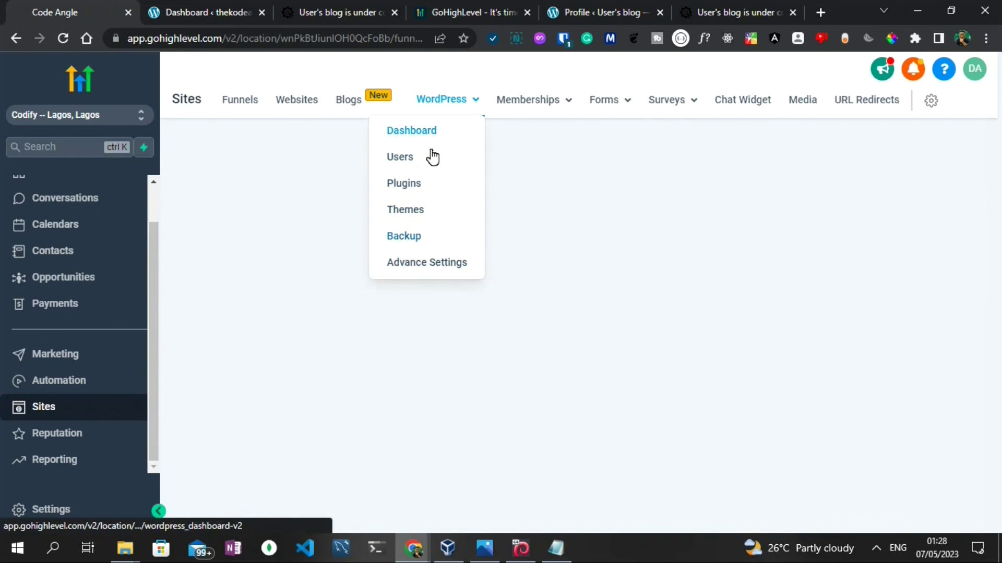